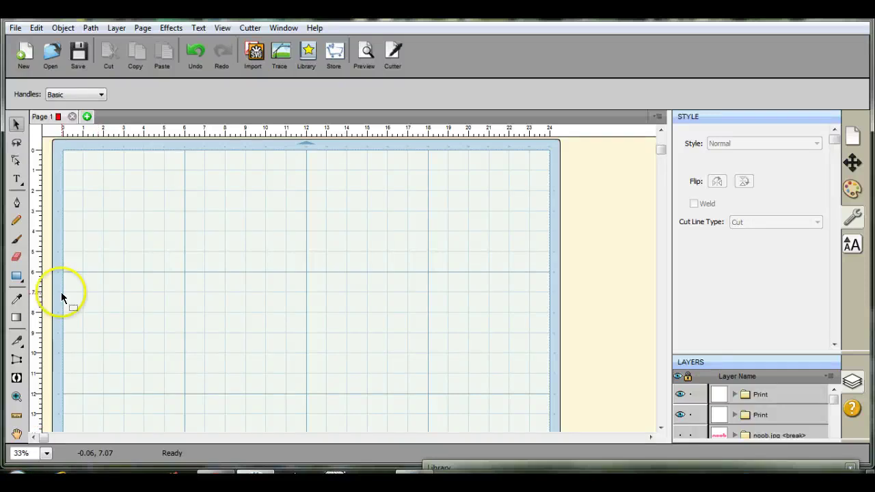
Type the poem lines TODAY IS FUN, TOMORROW IS TOO, ALL BECAUSE, I AM FRIENDS W on the page.
click(16, 179)
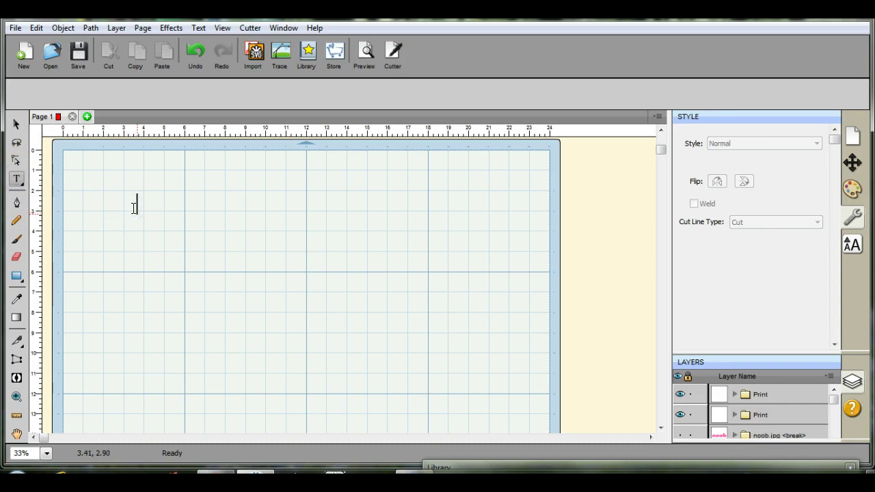
text(TODAY)
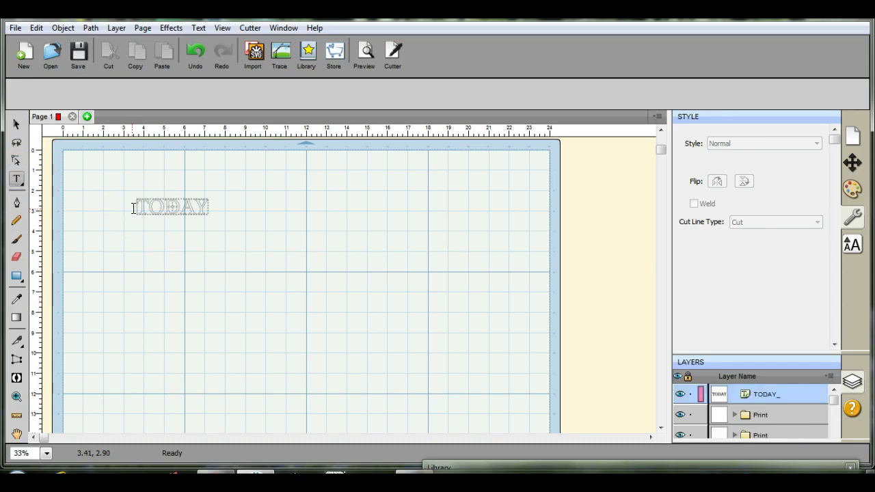
text( IS FUN )
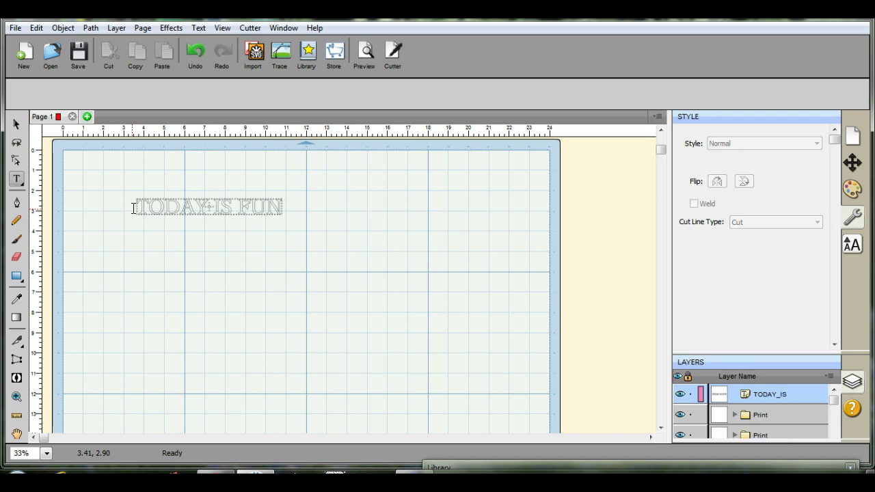
text(TOMORROW IS TOO )
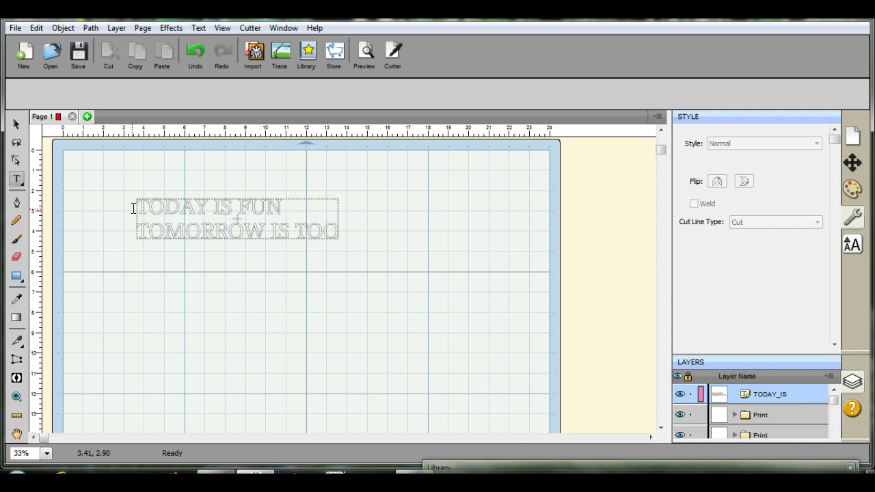
text(ALL)
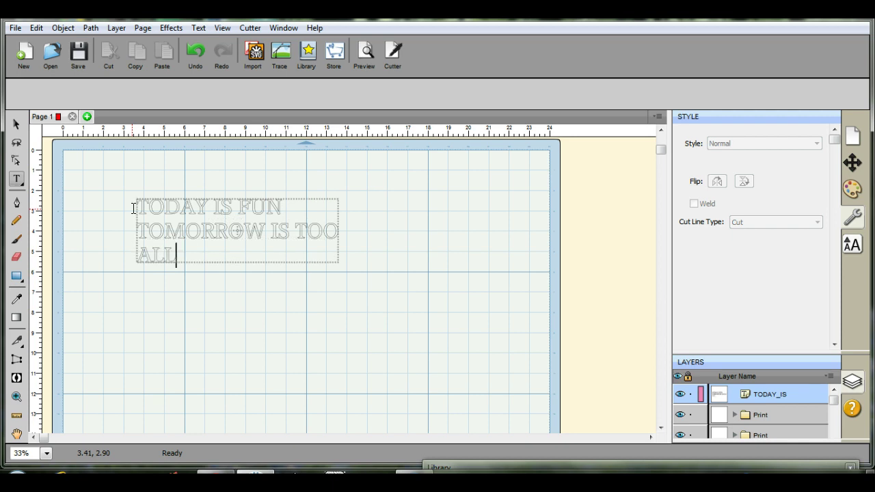
text( BECAUSE)
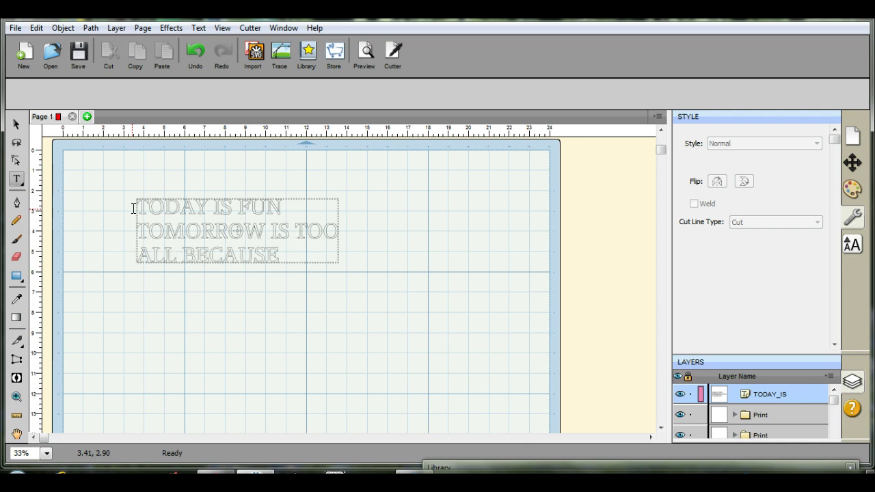
key(Return)
text(I)
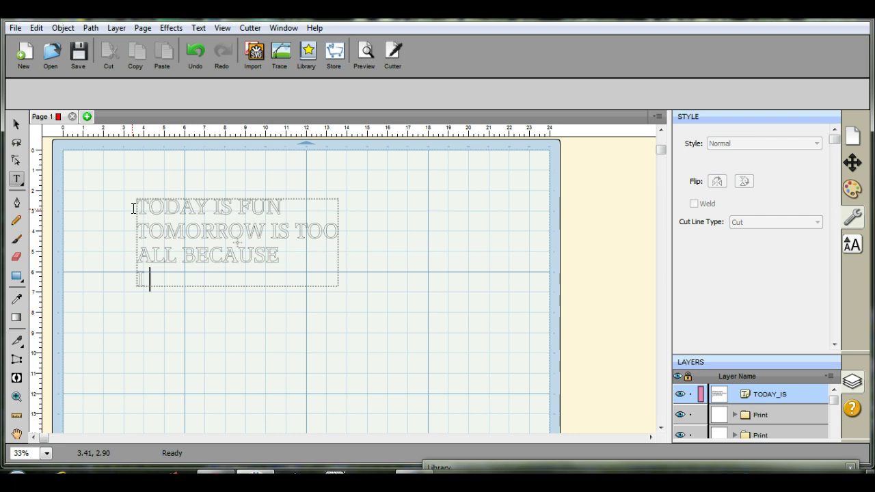
text( AM FRIENDS )
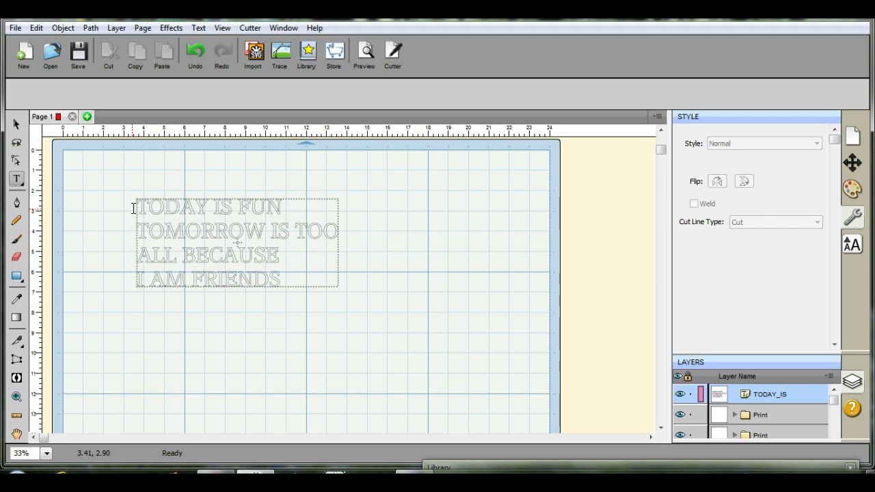
text(WITH YOU)
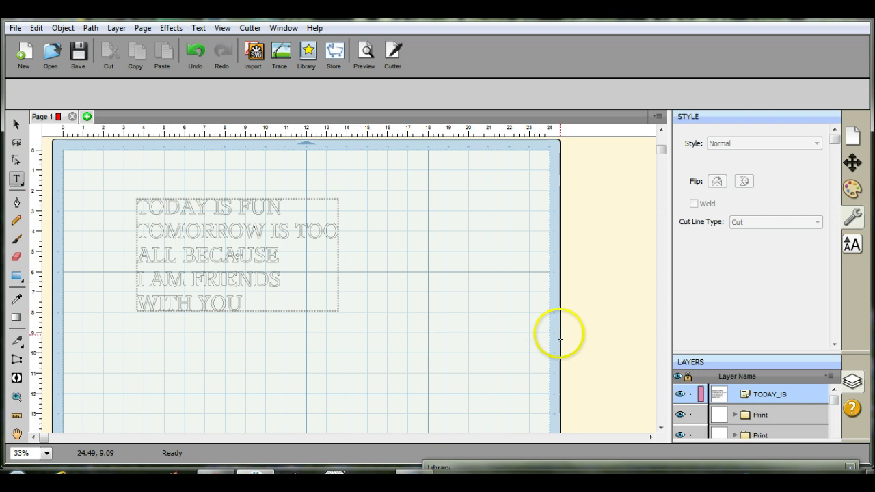
Bring up the font library and add a 'BY' line with the author's name below the poem.
drag(611, 467, 642, 155)
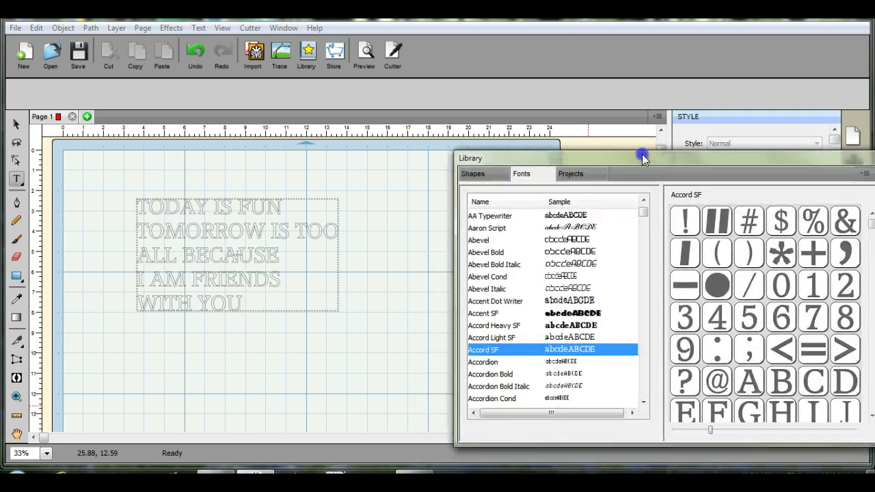
click(143, 366)
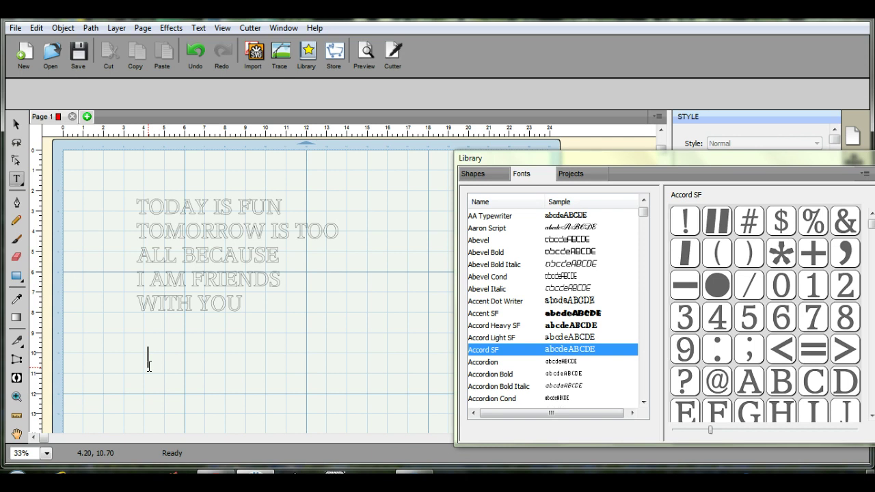
text(by jen)
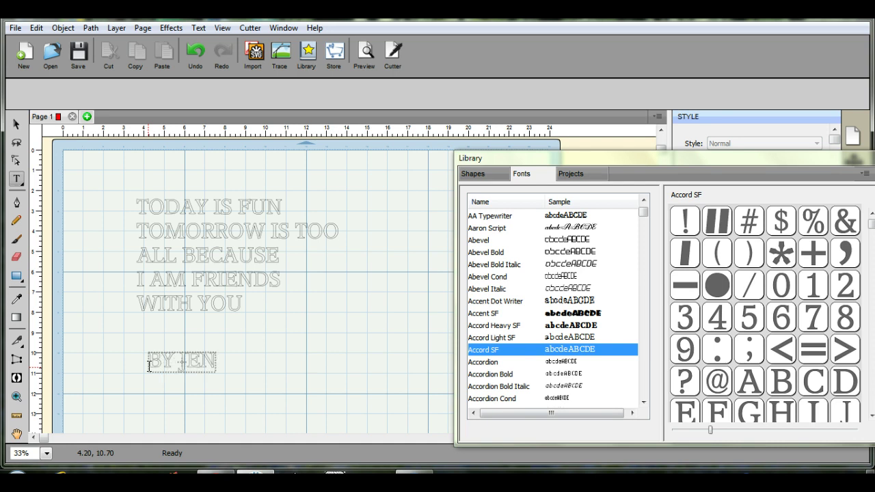
click(470, 309)
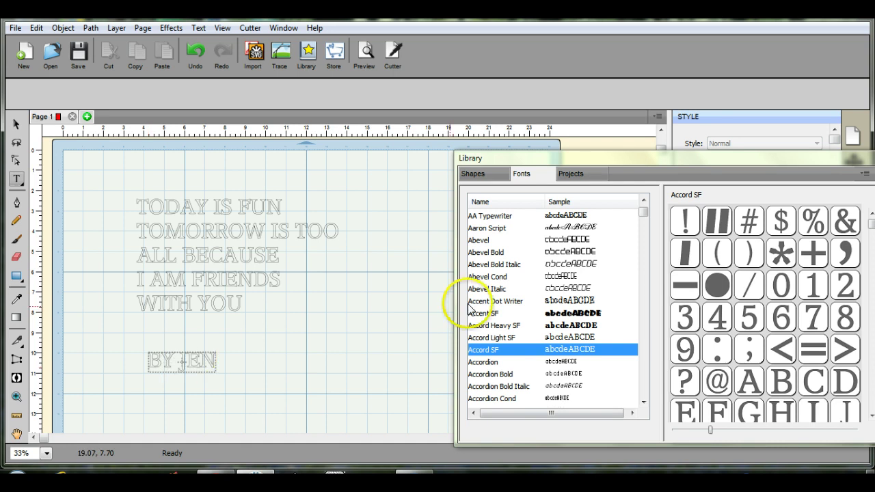
Try several fonts on the poem and settle on Bretista Nar Bold.
double_click(237, 302)
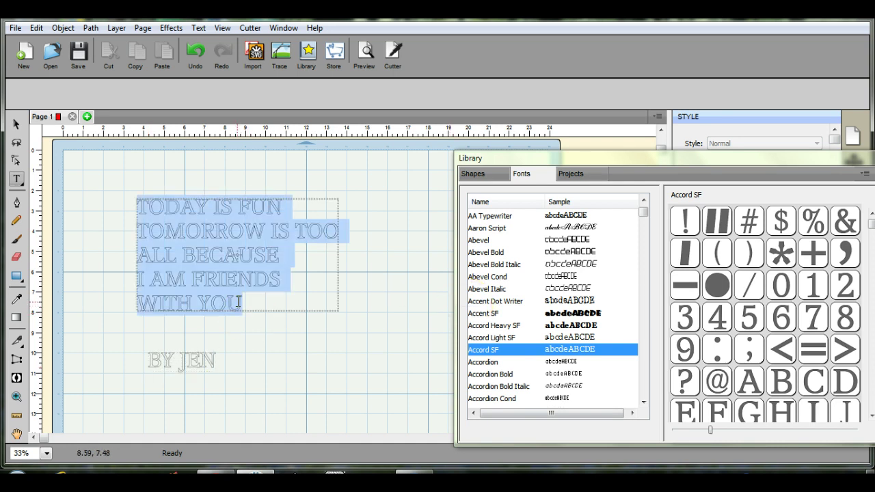
click(583, 311)
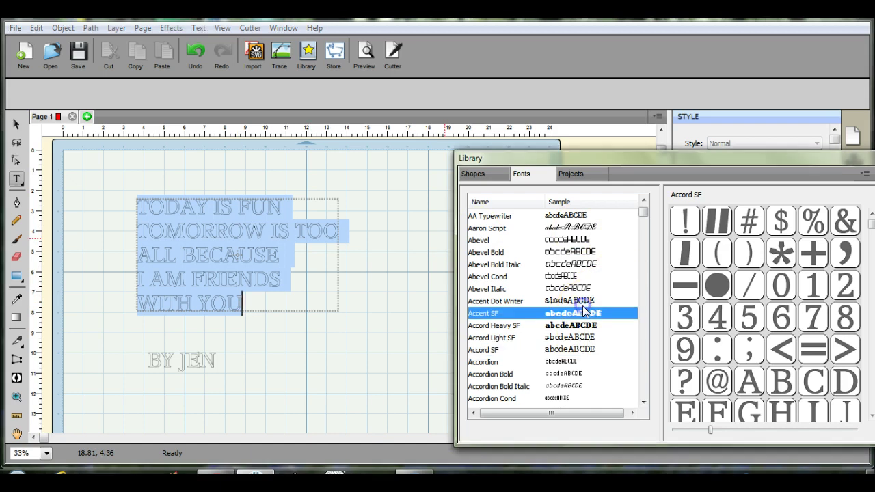
click(585, 331)
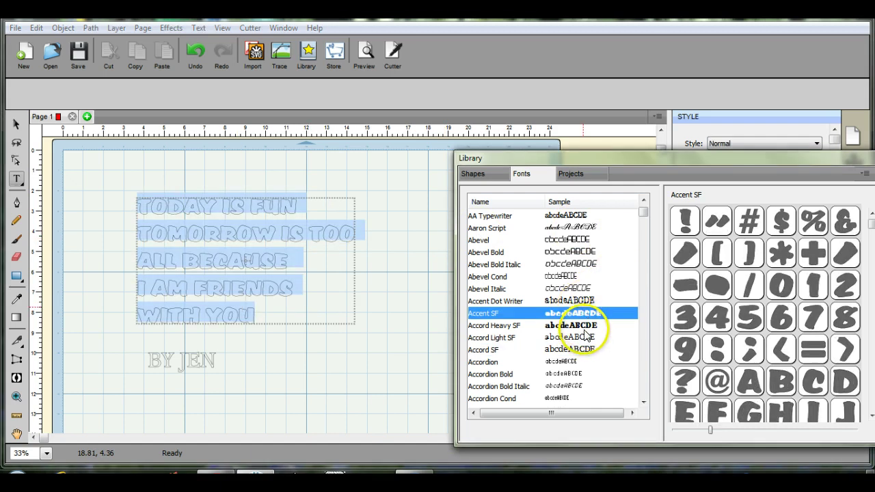
click(573, 385)
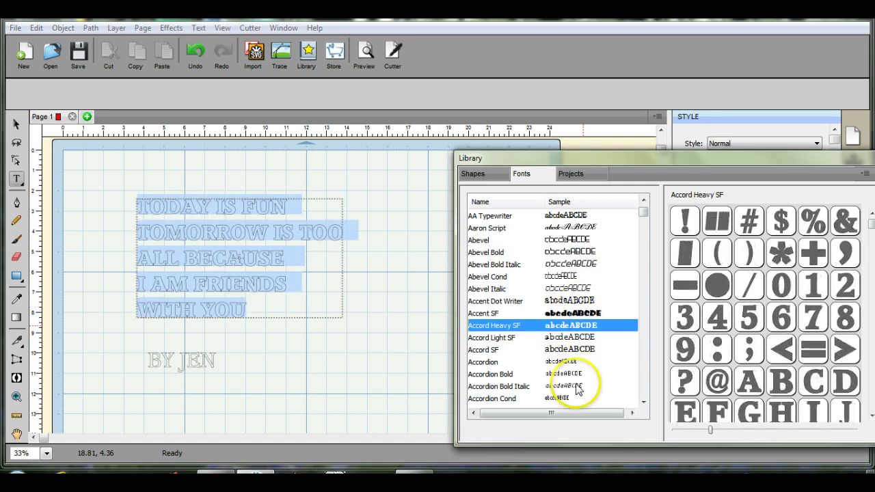
click(644, 215)
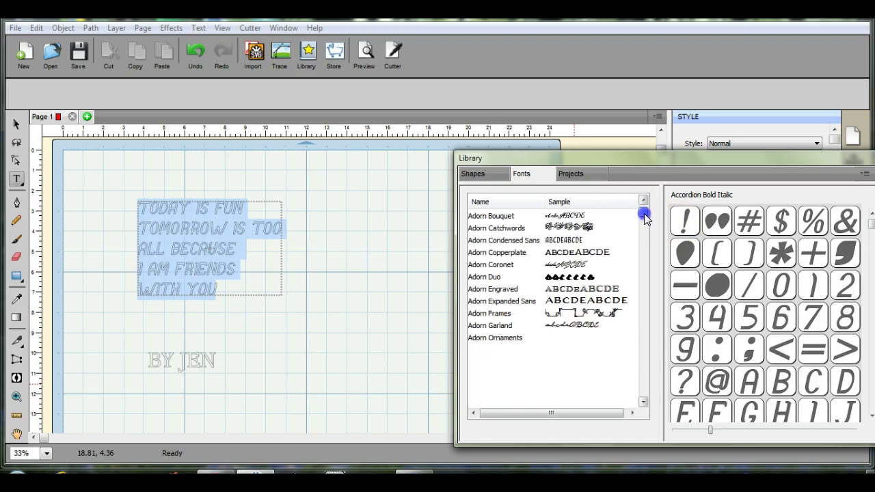
drag(644, 214, 644, 233)
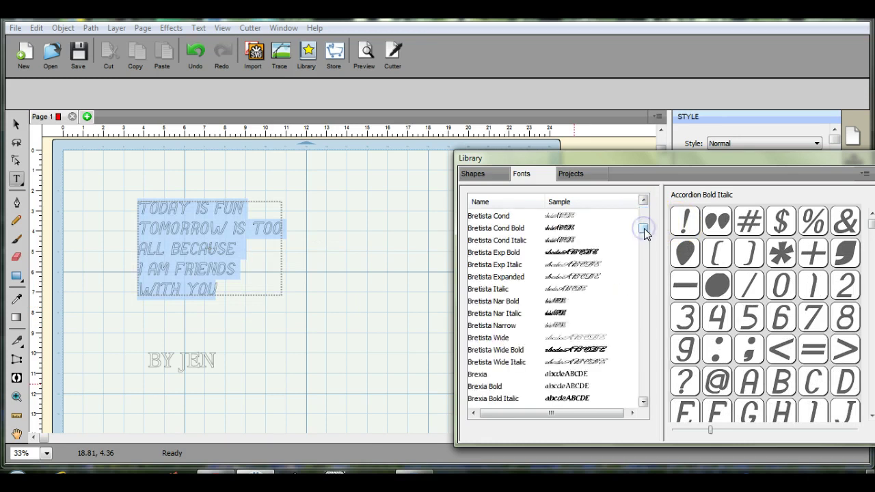
click(594, 264)
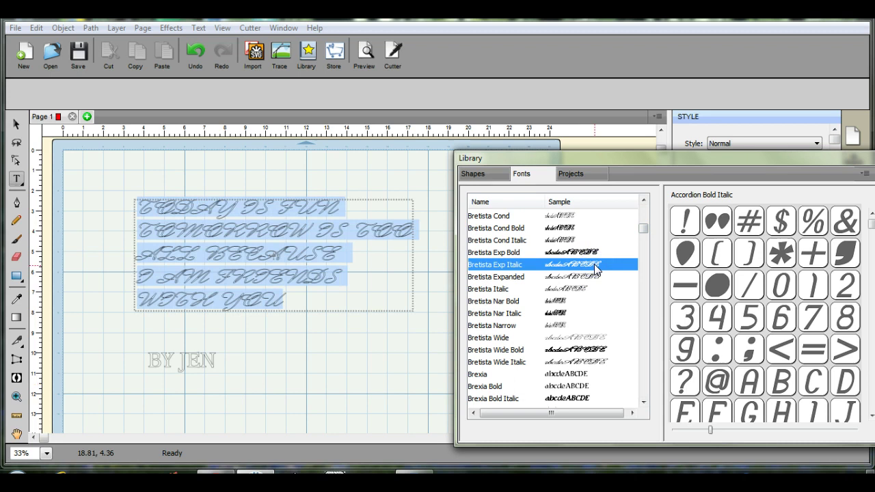
click(560, 302)
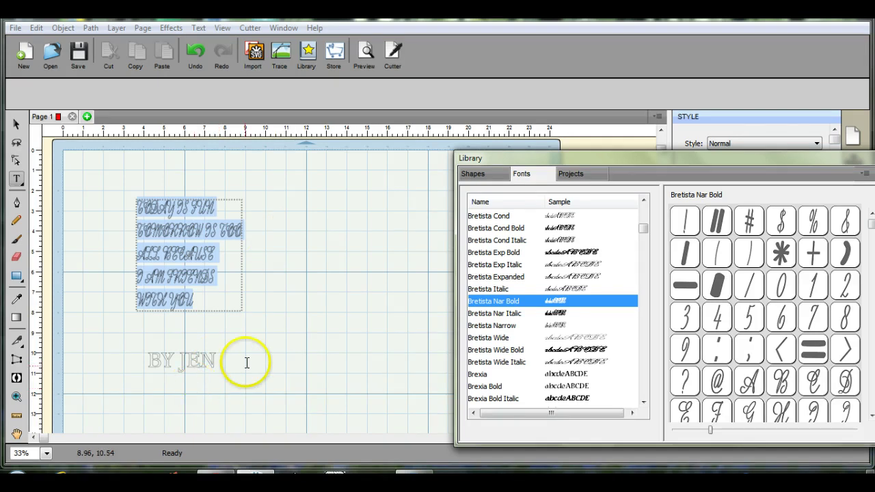
Set the whole signature line in the Brexia font.
click(231, 363)
triple_click(212, 359)
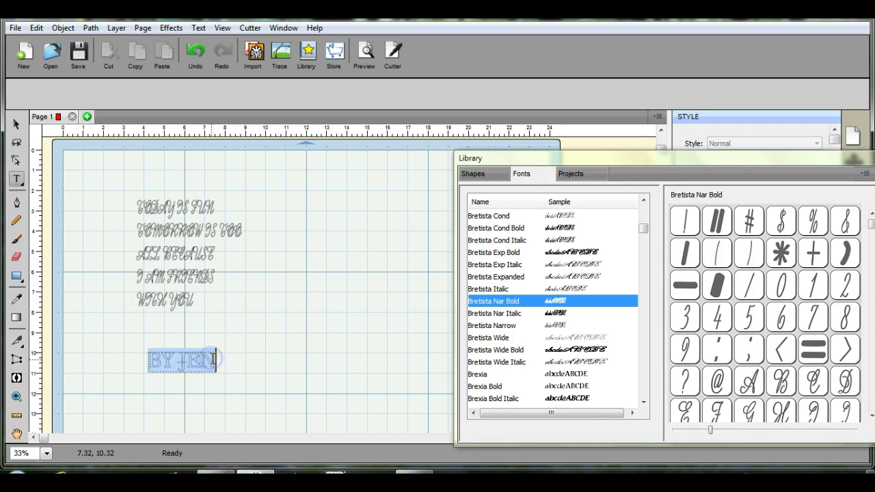
click(553, 374)
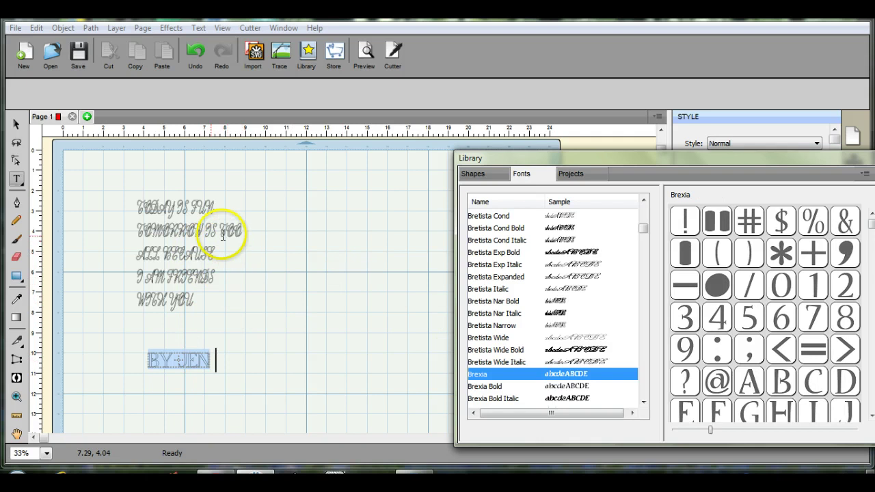
click(125, 192)
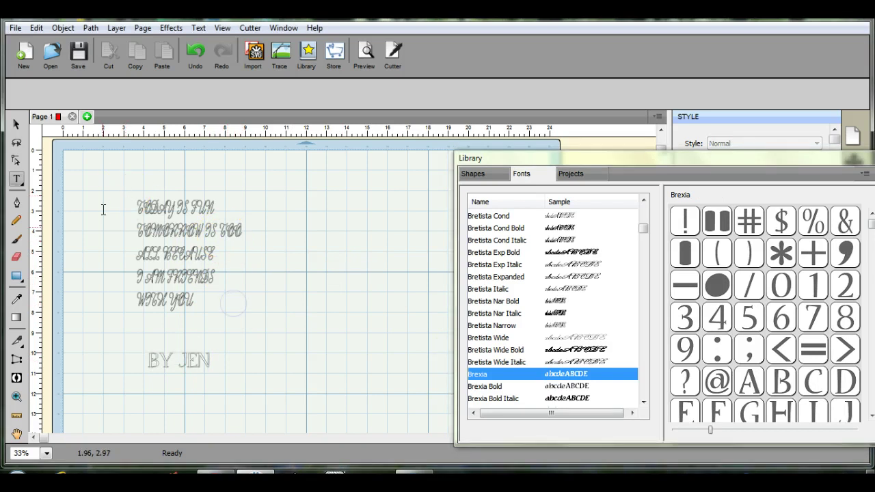
Select the whole poem block and weld its script letters with Path > Union.
click(16, 124)
drag(116, 195, 264, 321)
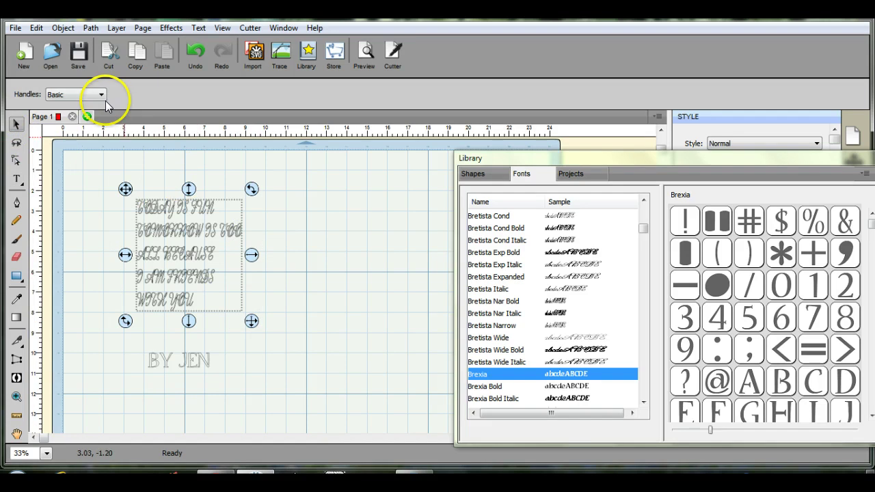
click(91, 27)
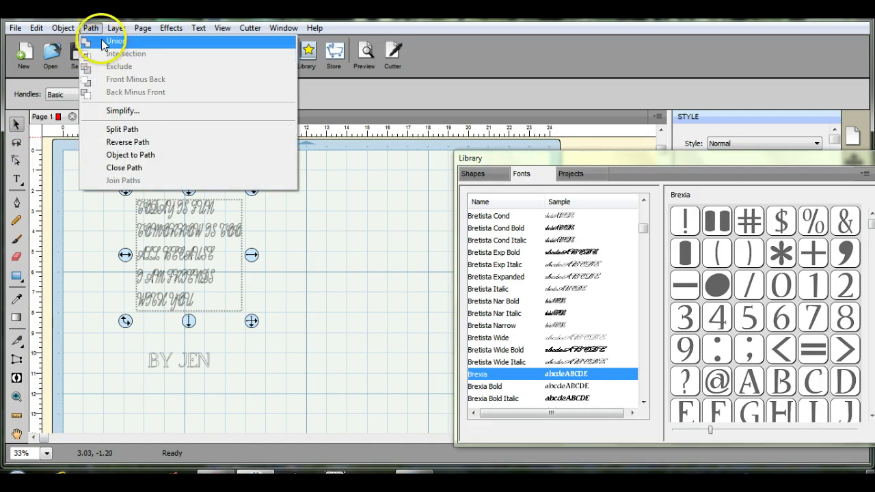
click(101, 39)
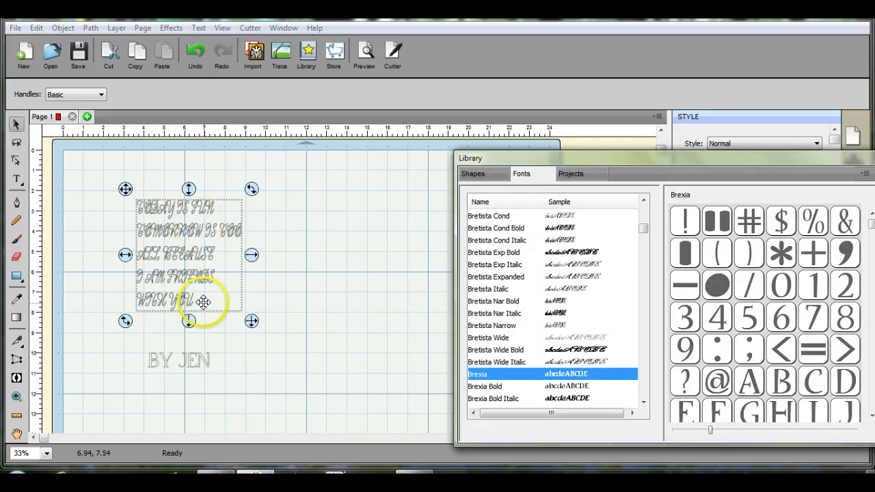
click(91, 27)
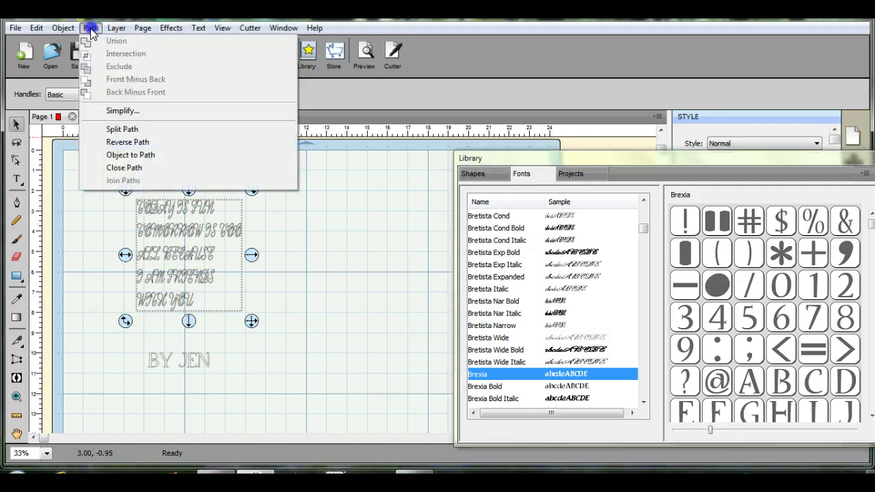
click(116, 28)
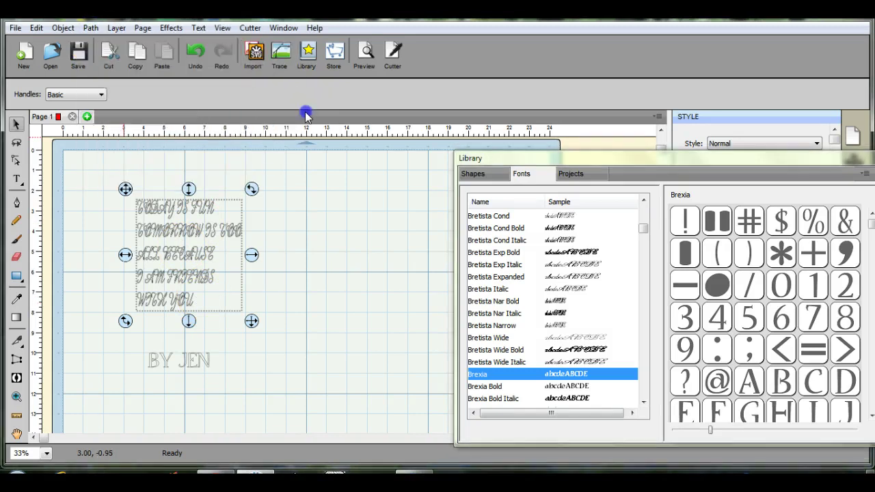
Select all five script lines and break them apart into separate lines.
click(193, 51)
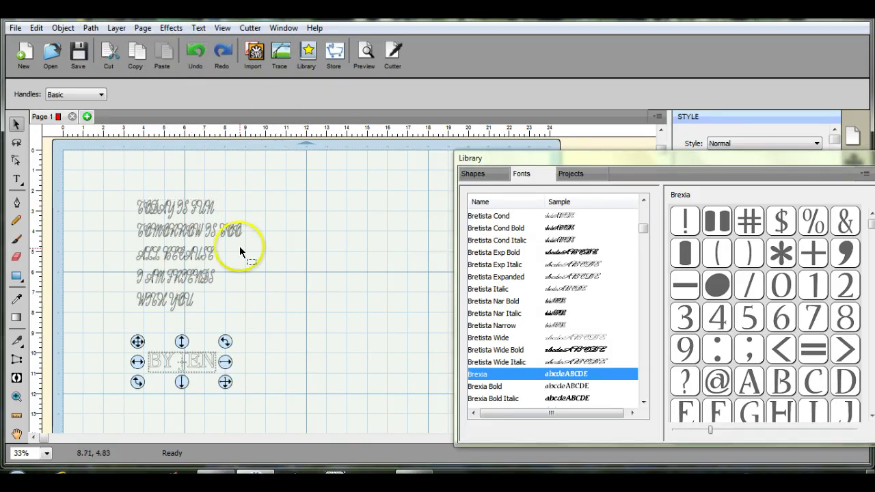
click(324, 244)
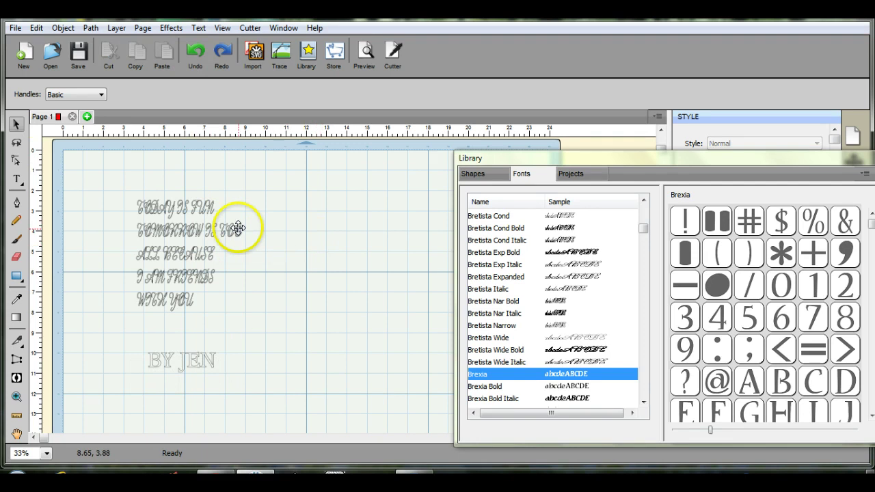
click(129, 184)
drag(131, 190, 219, 220)
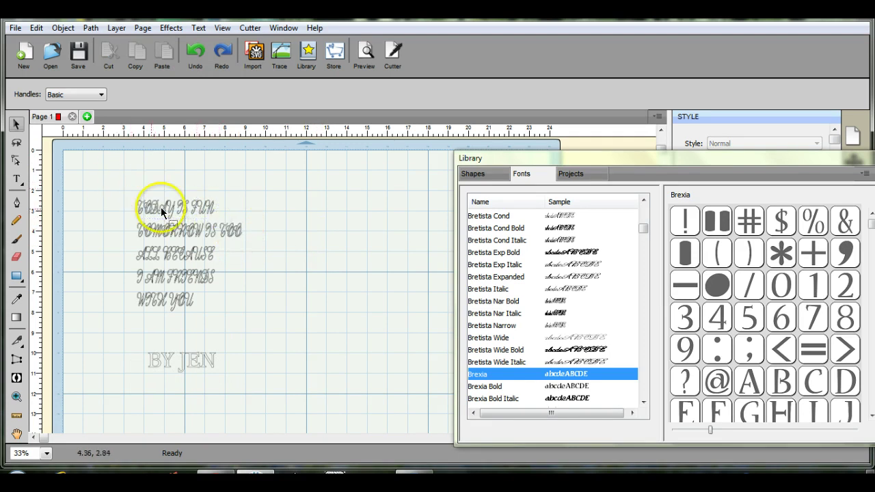
drag(133, 193, 242, 223)
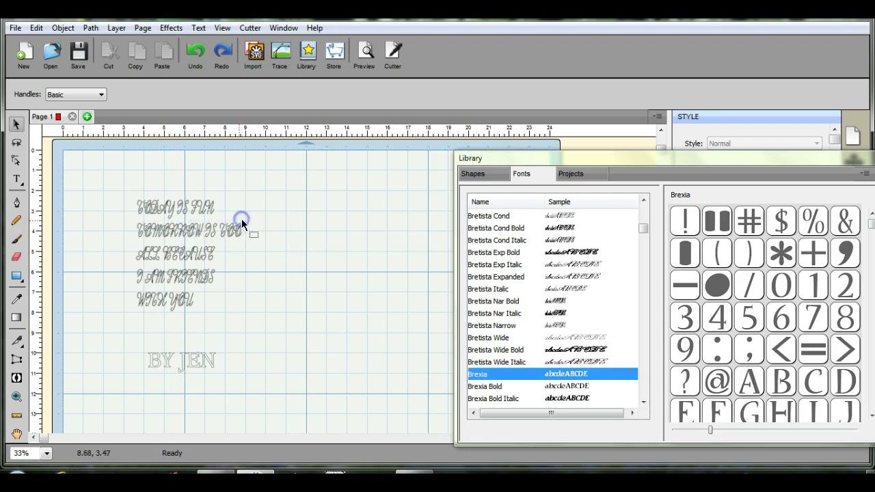
drag(136, 196, 279, 317)
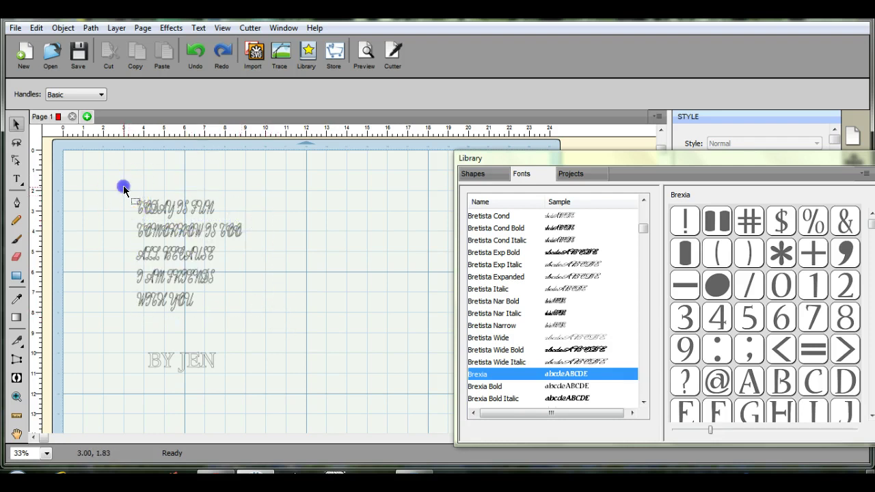
drag(124, 189, 253, 322)
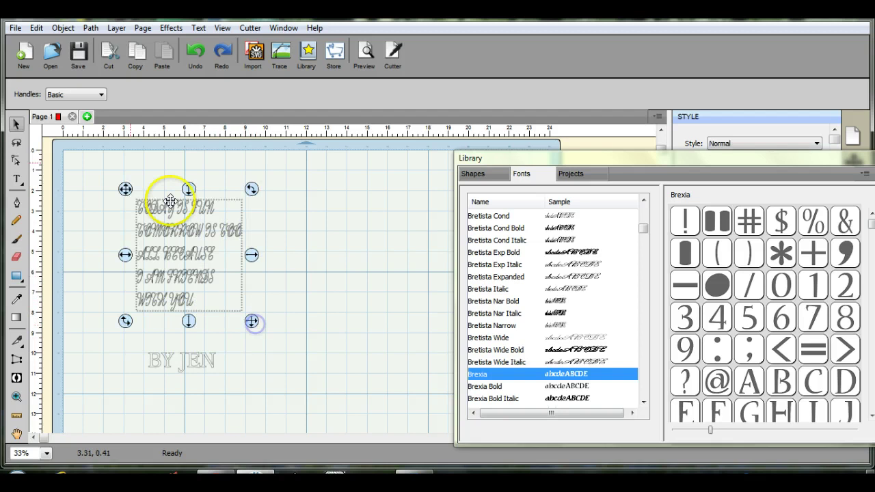
click(63, 27)
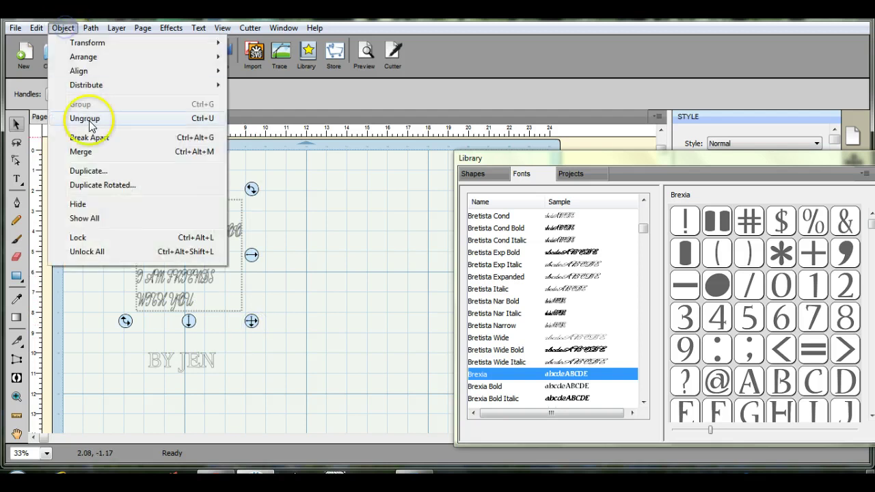
click(92, 137)
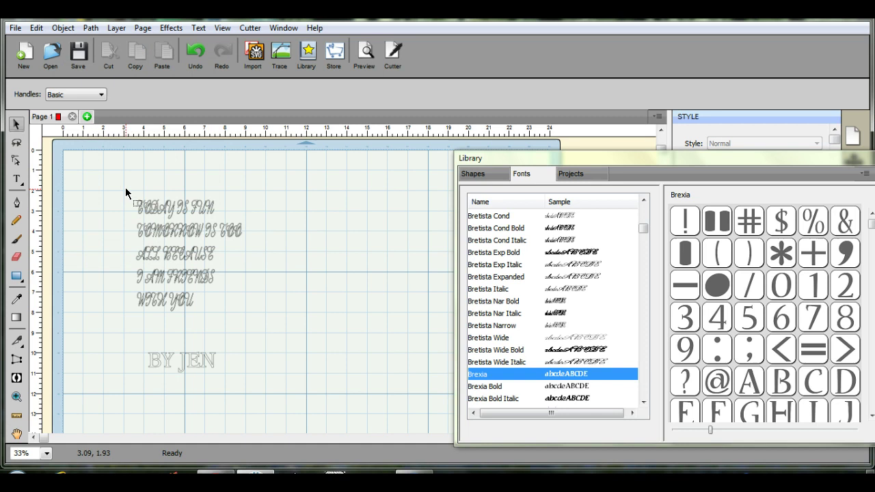
Group the top two script lines and nudge the second line slightly left.
drag(125, 192, 223, 216)
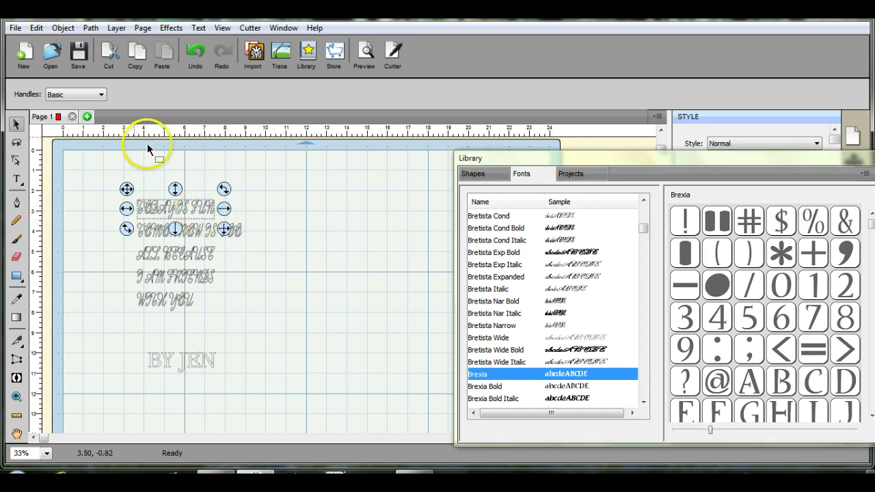
click(65, 29)
click(115, 104)
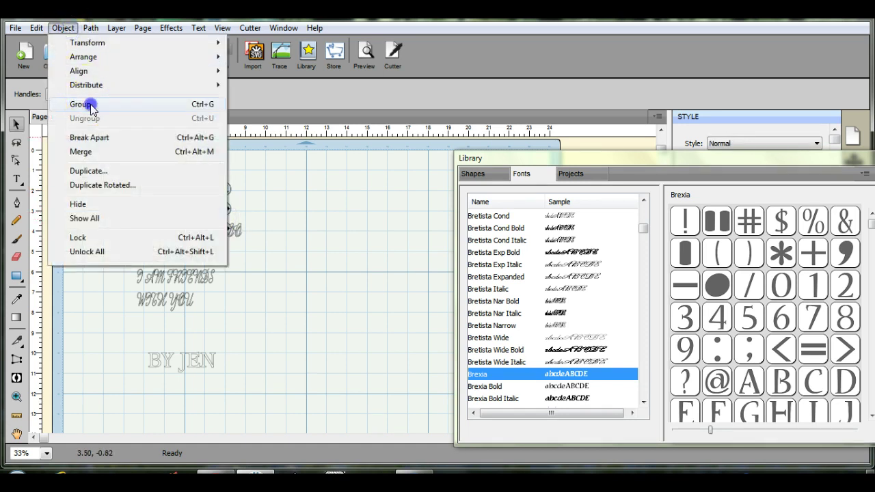
click(115, 251)
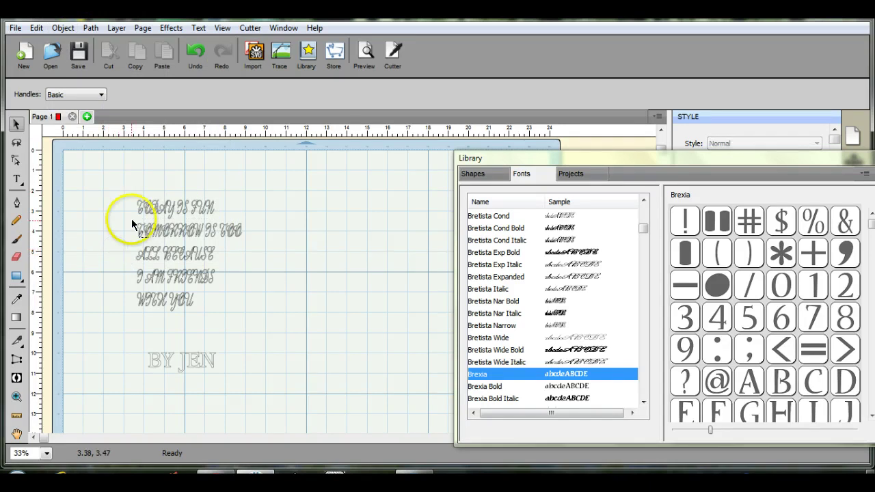
drag(131, 219, 264, 248)
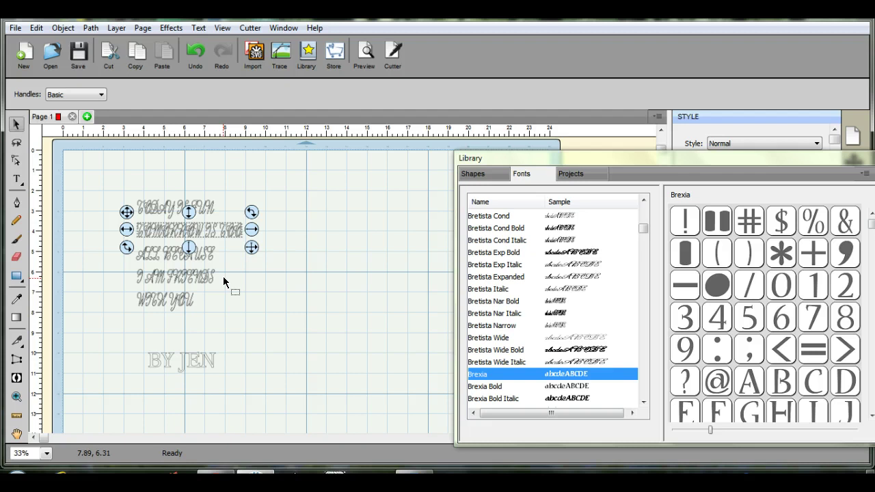
click(212, 204)
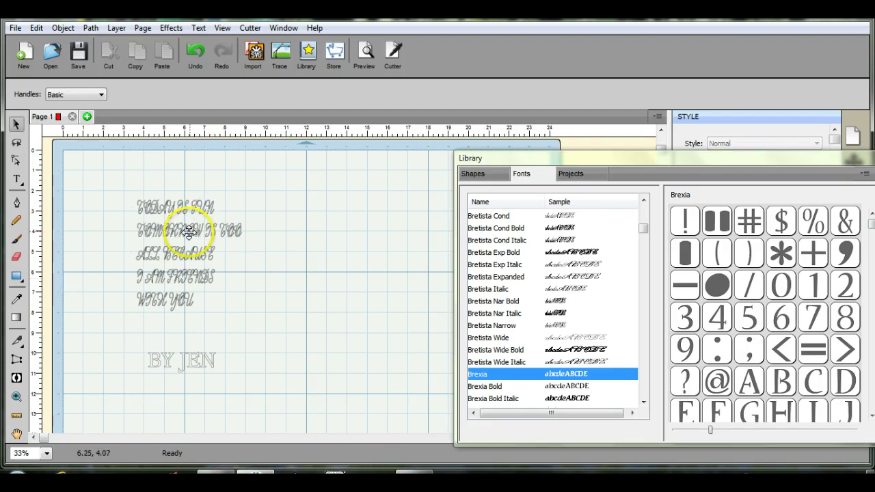
click(190, 231)
drag(131, 213, 263, 240)
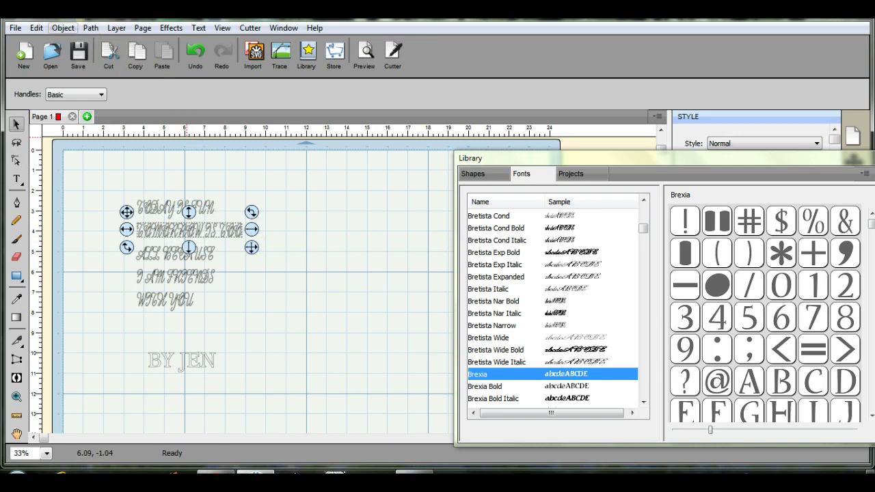
click(63, 28)
click(80, 104)
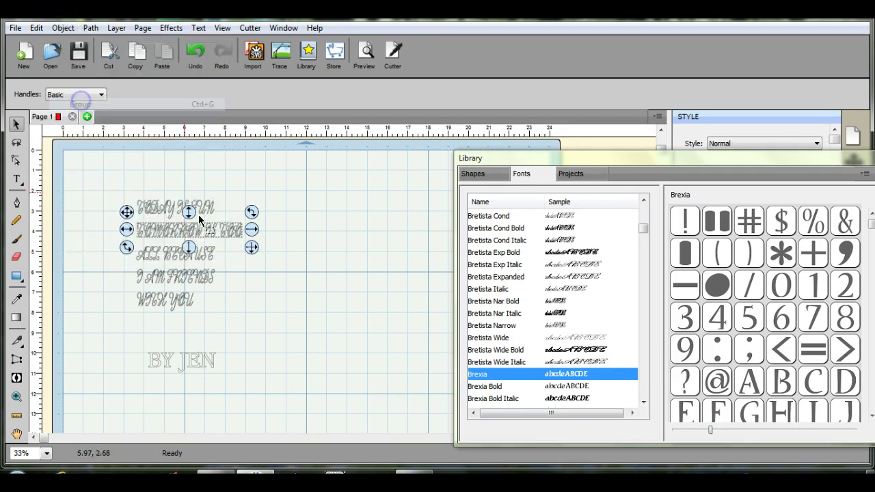
mouse_move(205, 232)
mouse_down()
mouse_move(198, 231)
mouse_move(205, 235)
mouse_up()
click(230, 259)
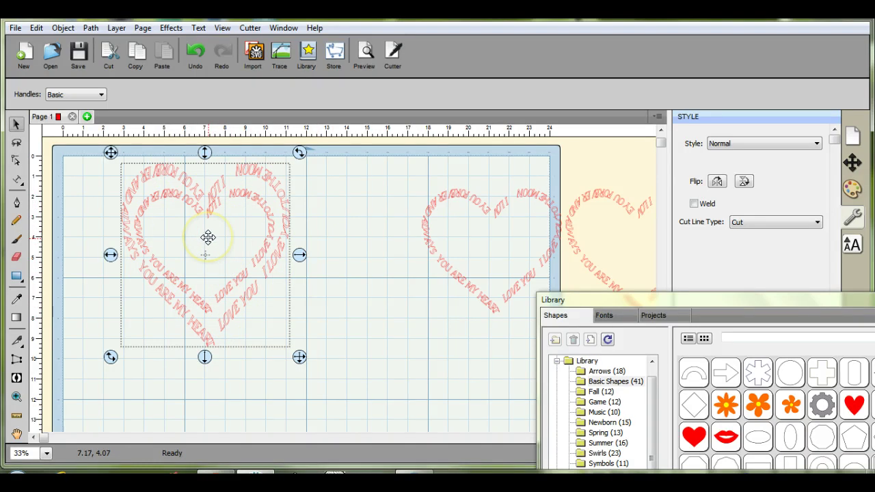
Group all the right heart's words into one object.
drag(208, 237, 426, 234)
click(385, 179)
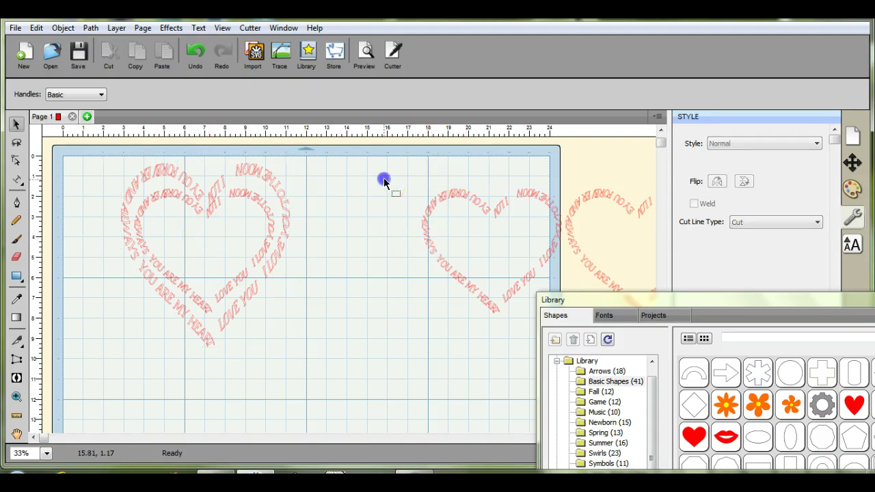
drag(409, 177, 564, 326)
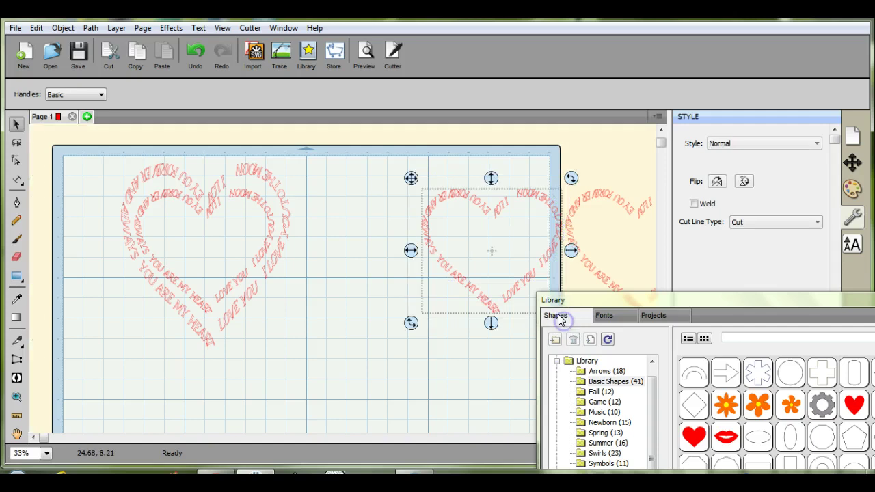
click(488, 239)
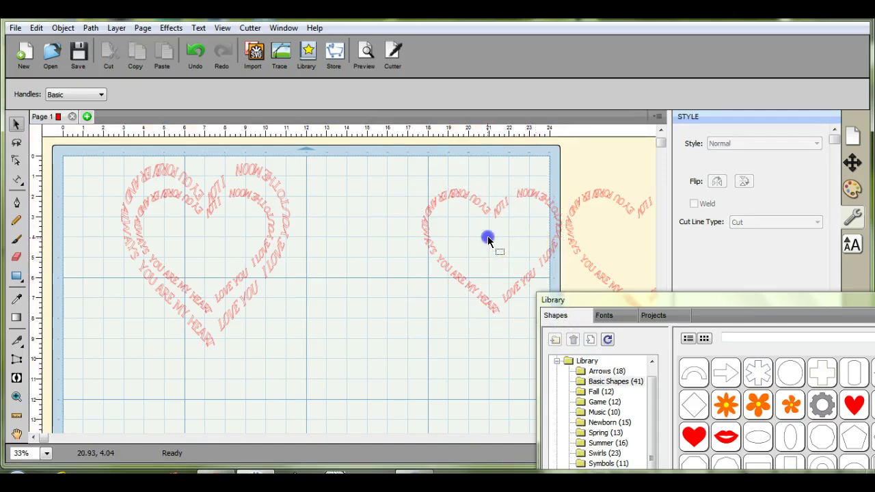
drag(412, 173, 565, 325)
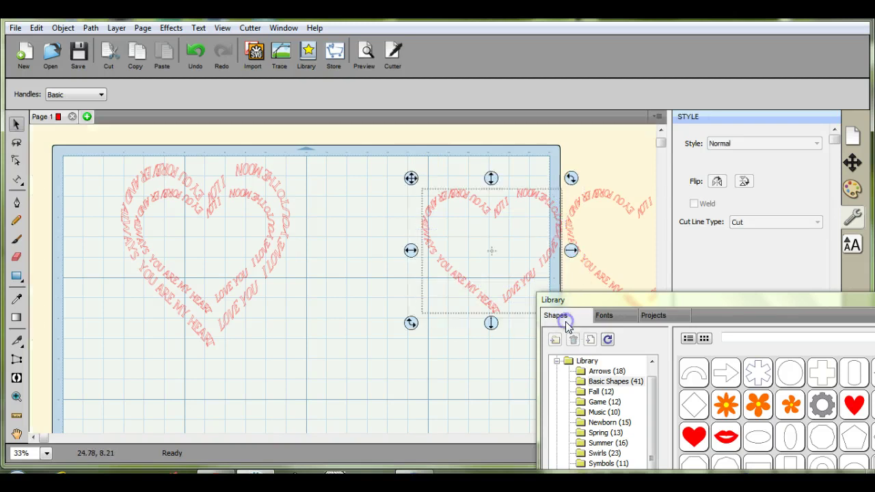
click(62, 28)
click(100, 107)
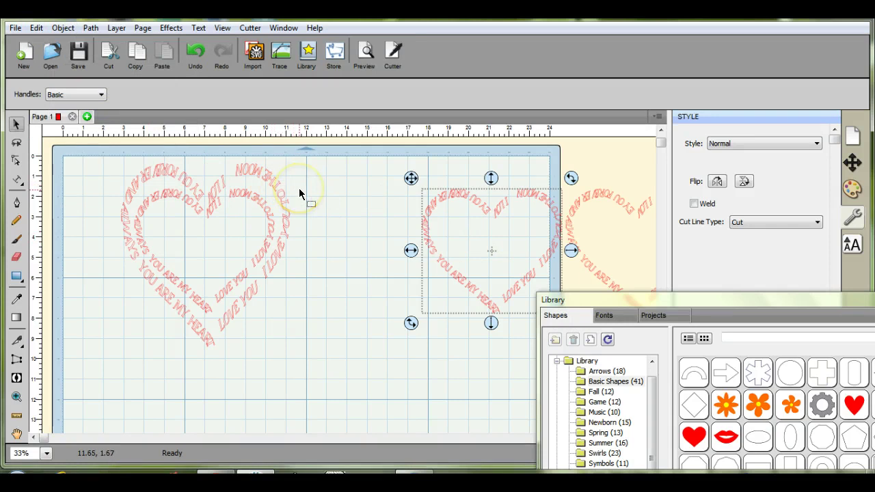
Group the left heart's words and move it lower and to the right.
drag(104, 160, 303, 358)
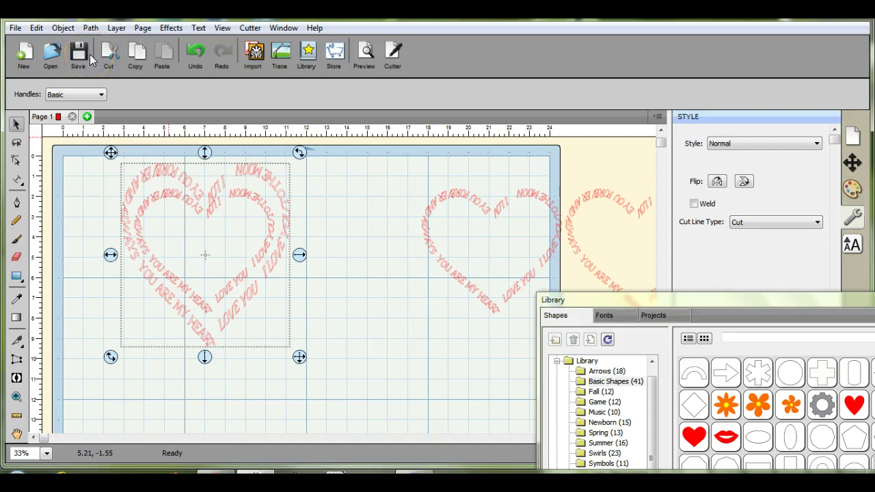
click(63, 28)
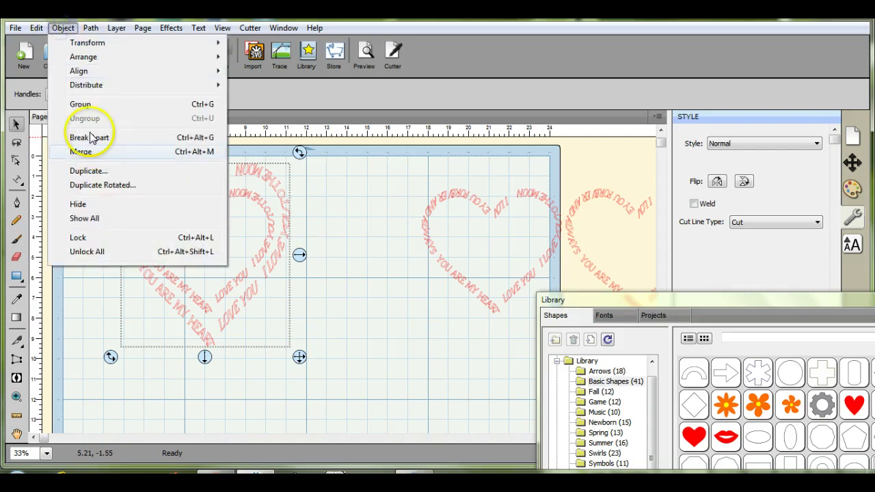
click(89, 104)
drag(205, 205, 250, 265)
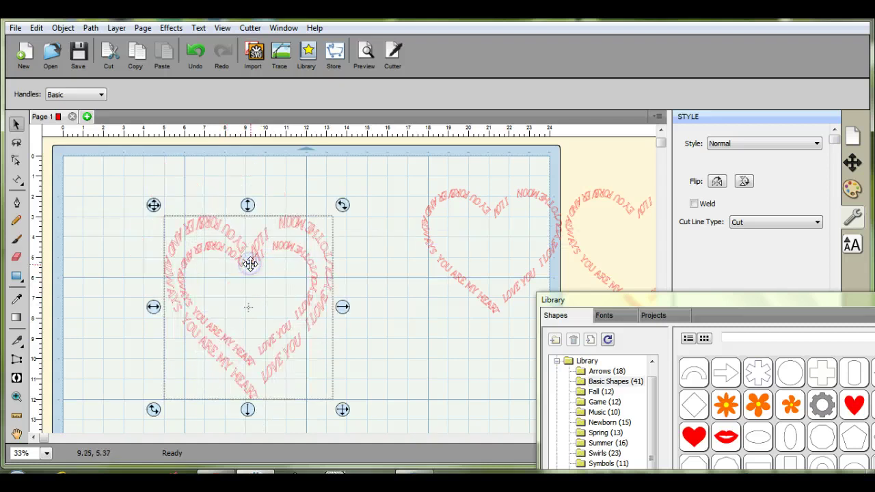
Move the right heart over the left one and enlarge it leftward and down-right.
click(476, 201)
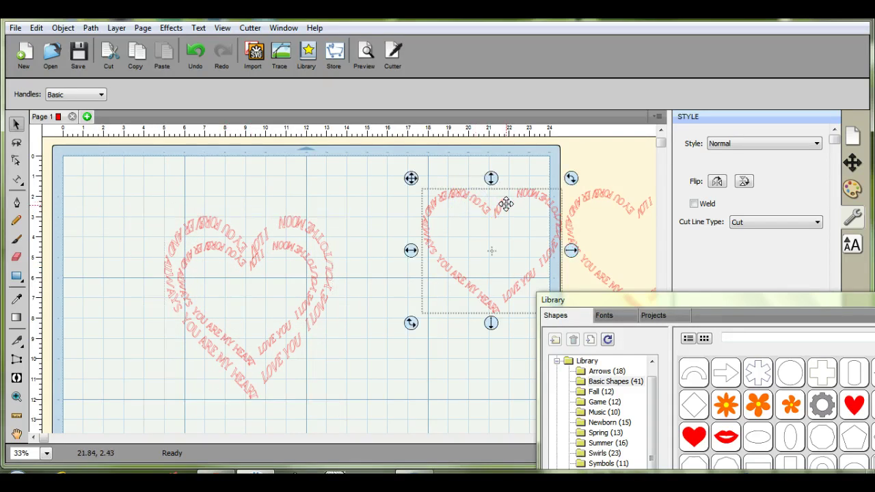
drag(506, 204, 253, 214)
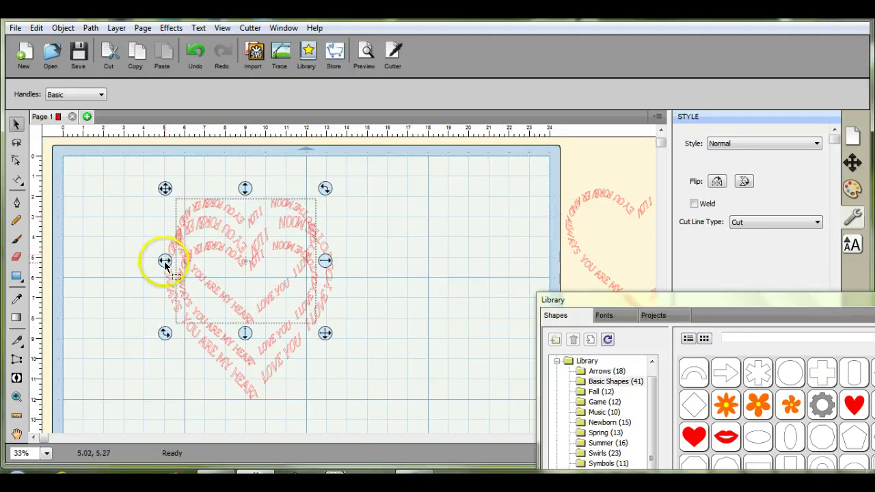
drag(165, 262, 133, 267)
drag(290, 333, 359, 438)
Shift the outer heart up, stretch it taller, and uncover the Layers list.
click(271, 340)
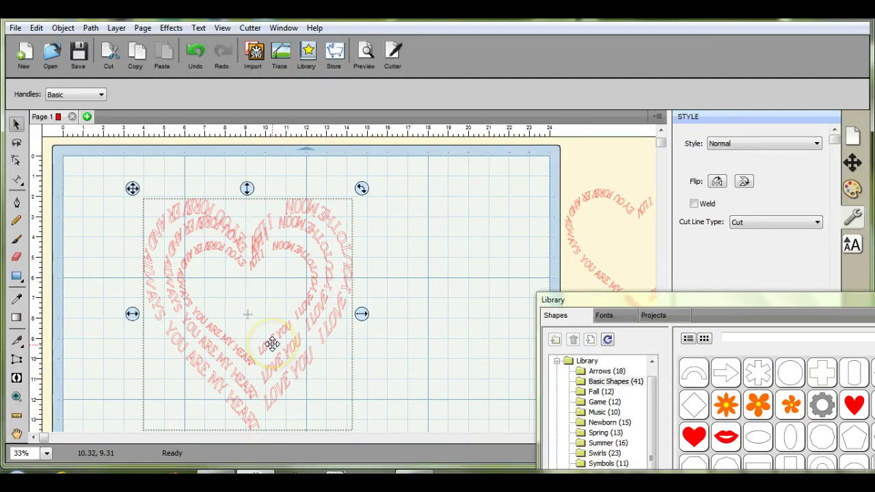
click(245, 189)
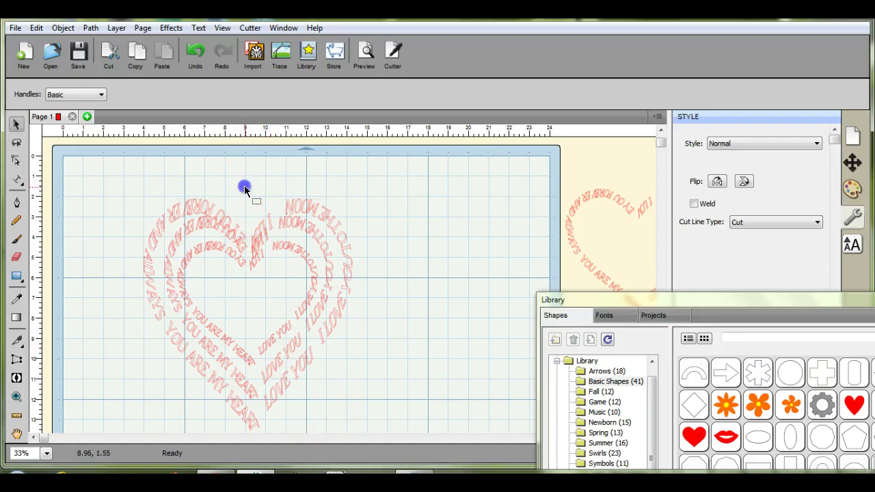
drag(245, 189, 244, 171)
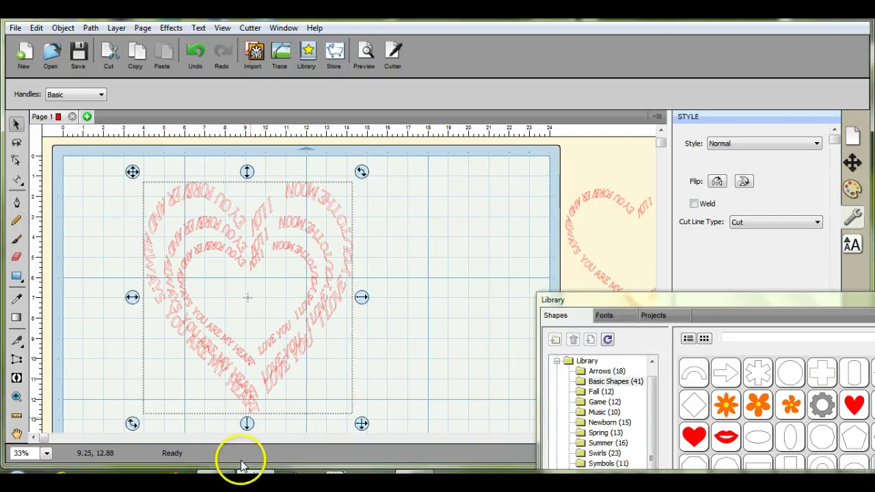
drag(247, 423, 246, 446)
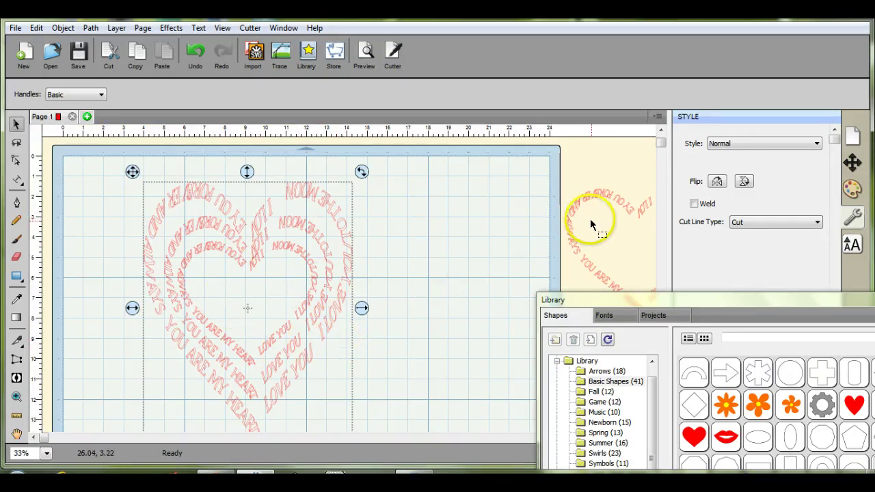
drag(620, 299, 701, 452)
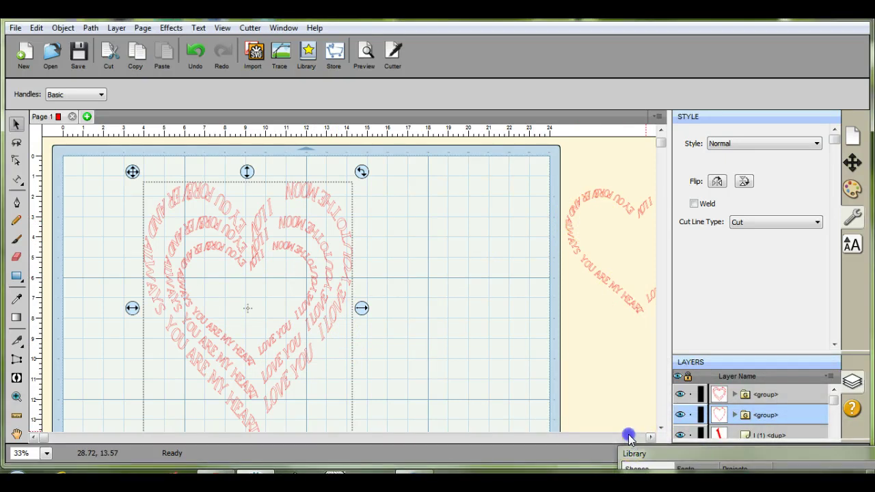
click(650, 437)
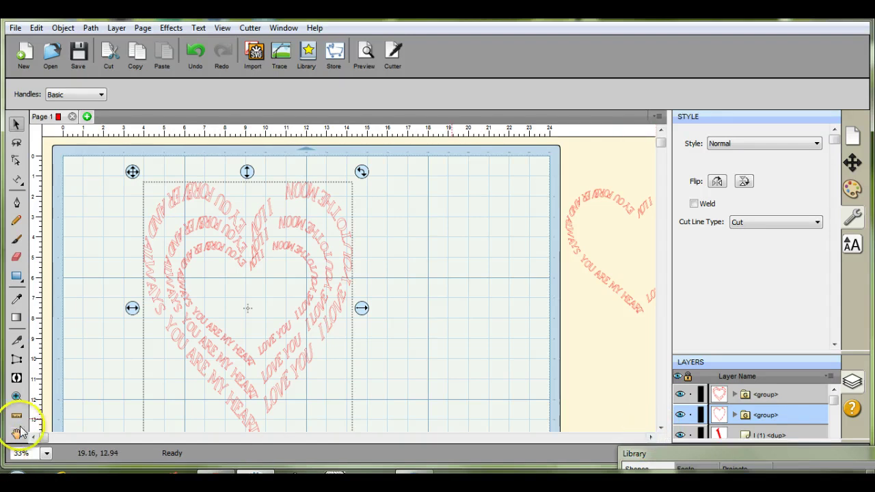
Zoom to 20% and group the small heart of words beside the mat.
click(24, 452)
drag(26, 453, 8, 453)
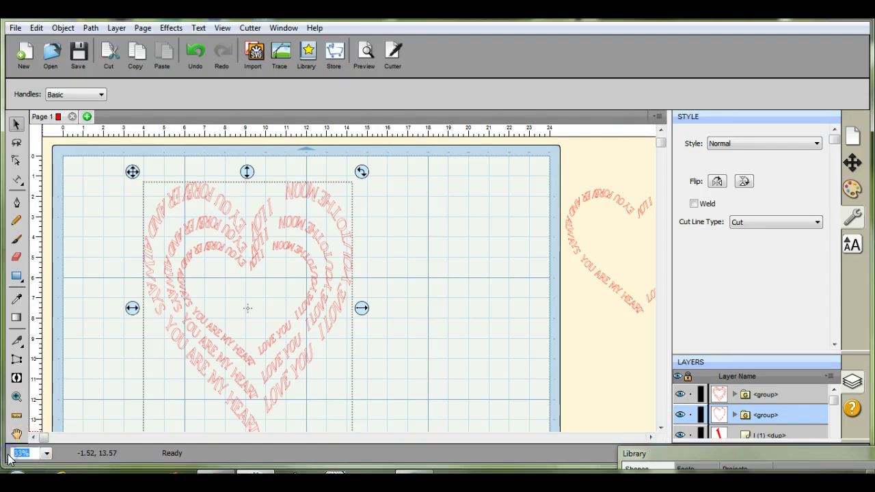
text(2)
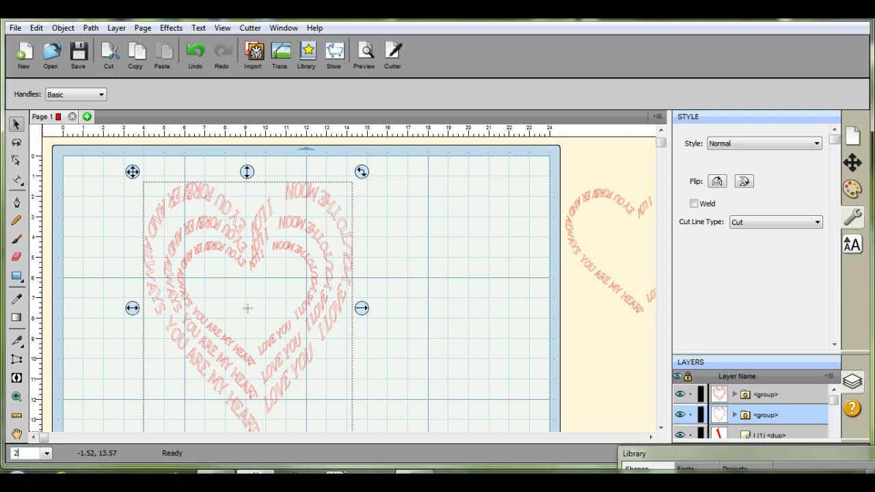
text(0)
key(Return)
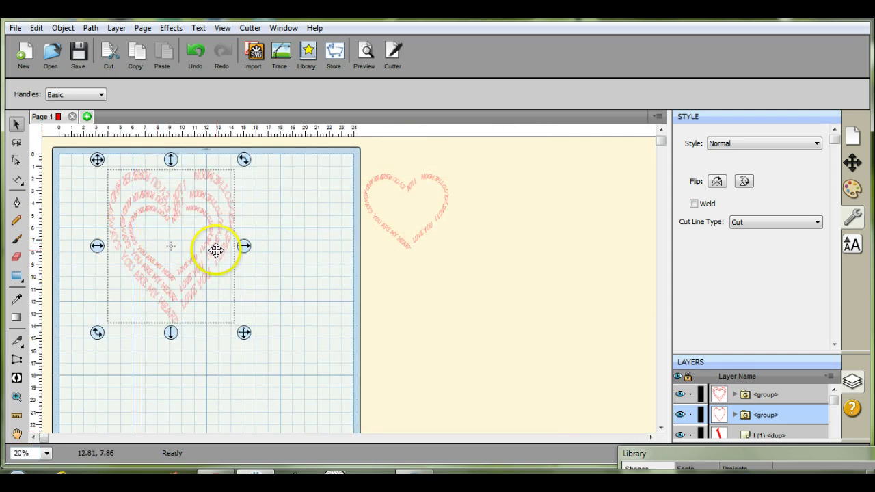
drag(361, 160, 480, 274)
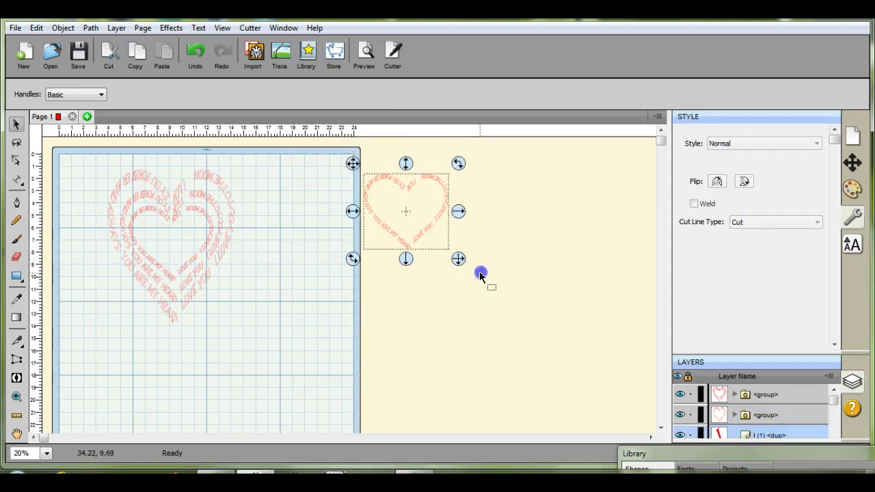
click(63, 28)
click(82, 105)
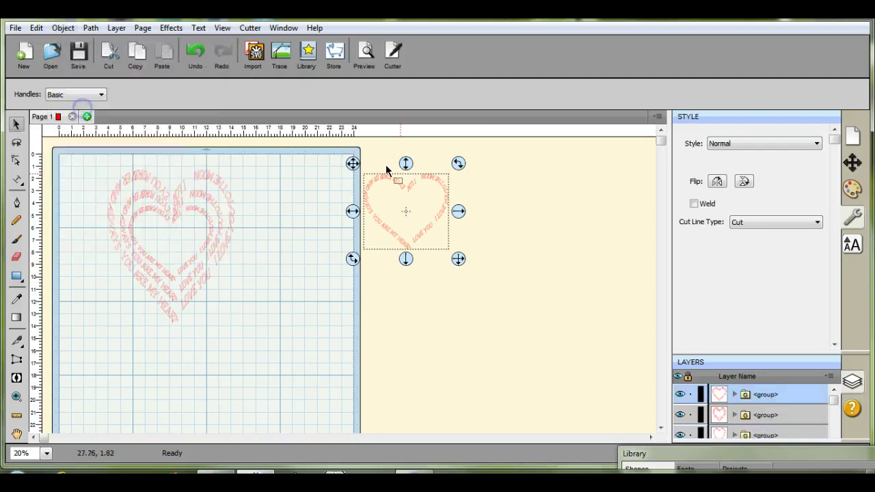
Move the small heart onto the mat, shrink it, and centre it inside the rings.
drag(416, 223, 179, 252)
click(227, 297)
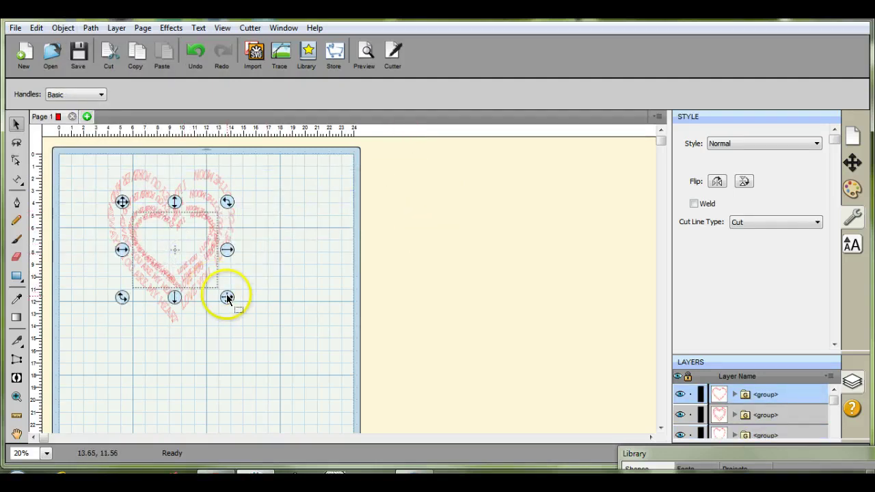
drag(227, 298, 170, 242)
drag(203, 274, 170, 278)
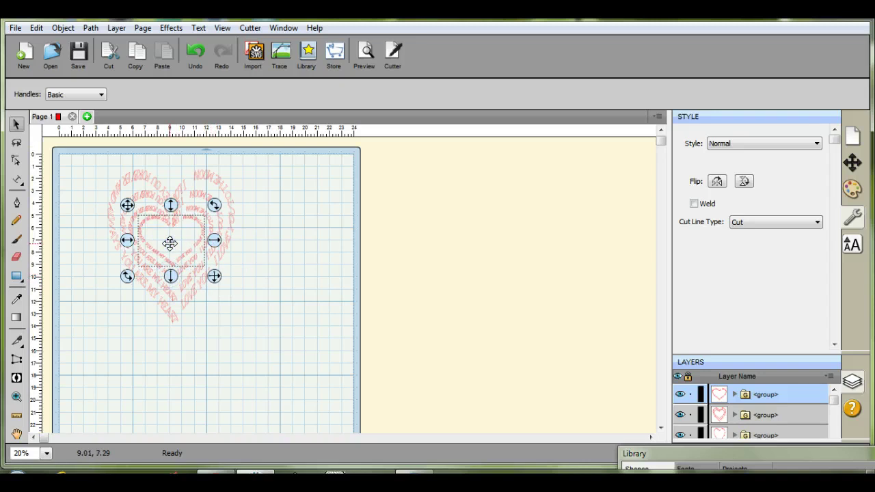
drag(170, 244, 172, 273)
click(307, 268)
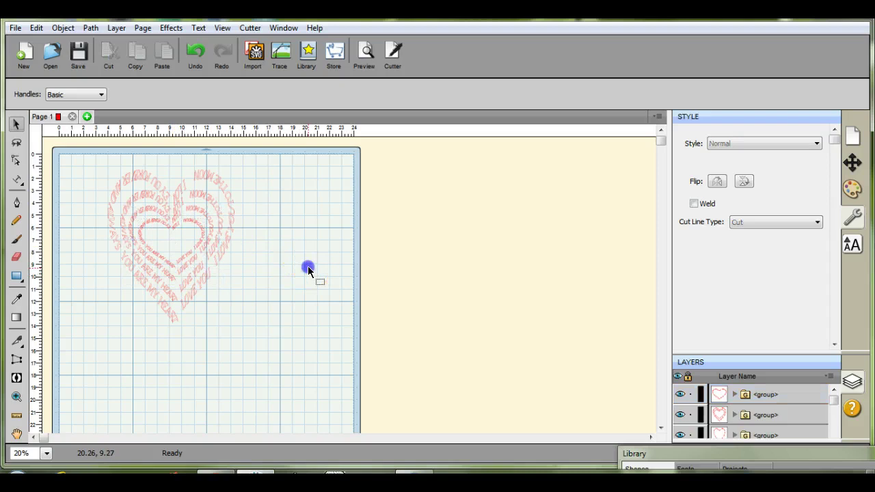
Zoom to 50% and move the innermost heart ring out to the right of the mat.
click(47, 453)
click(59, 444)
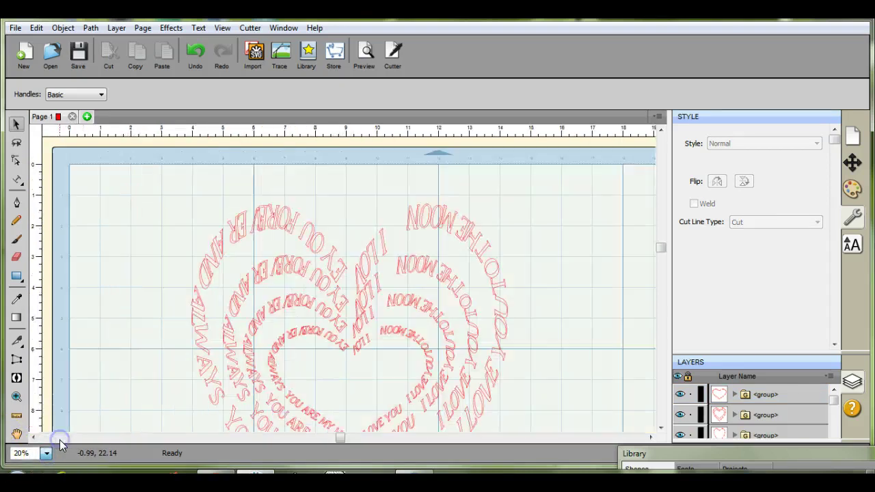
drag(663, 248, 663, 174)
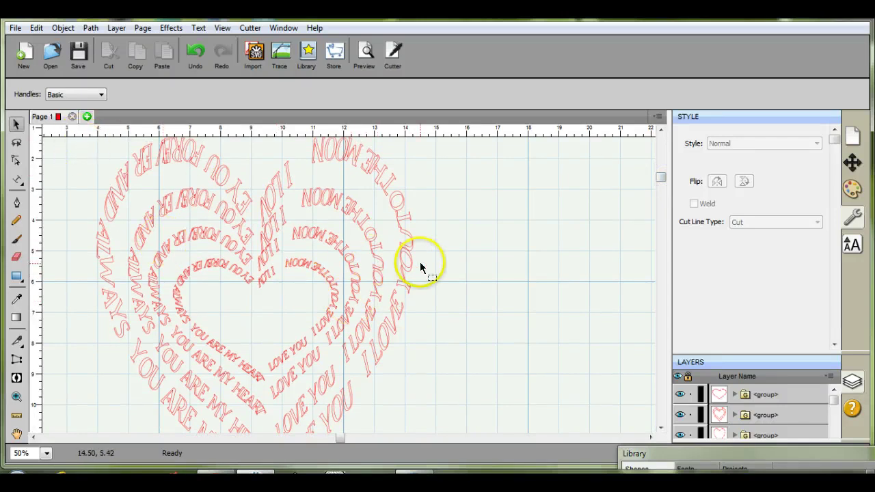
click(248, 279)
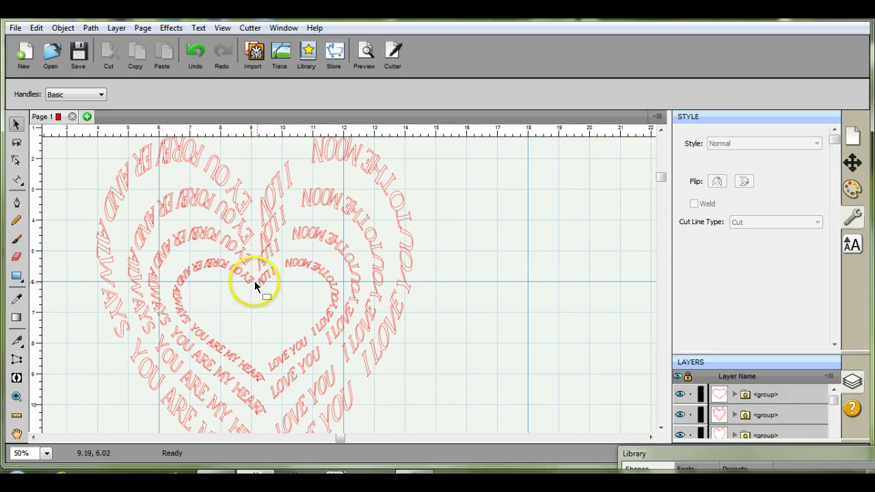
click(260, 283)
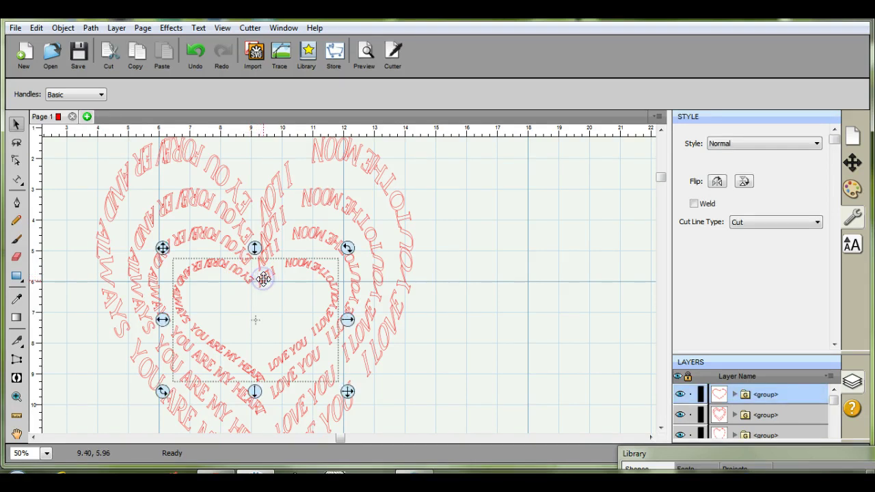
drag(262, 277, 541, 202)
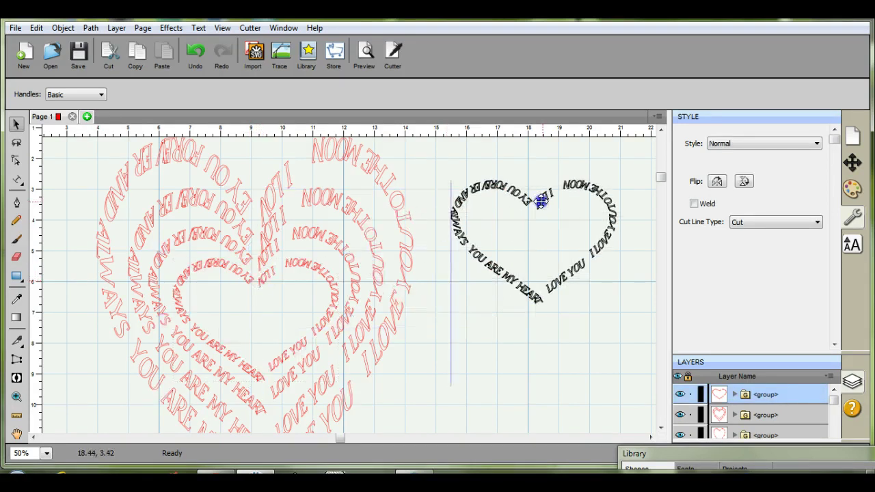
Open and cancel the Duplicate dialog for the small heart, then return it to the rings' centre.
right_click(540, 236)
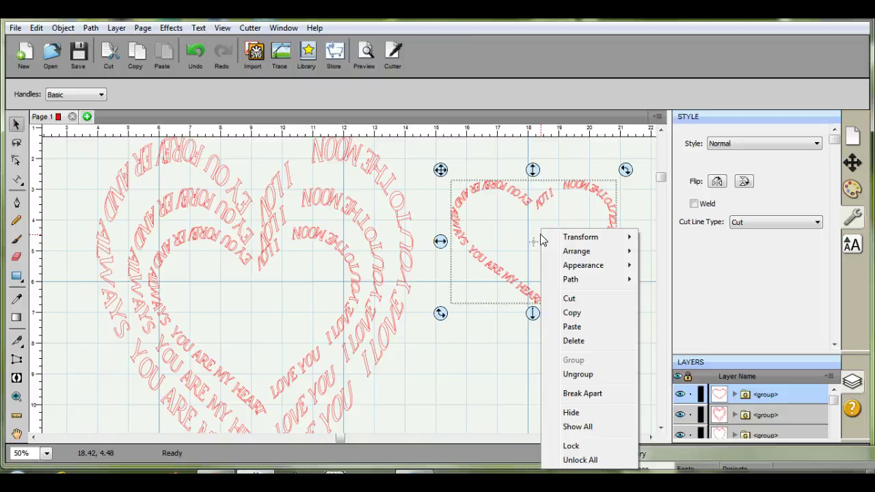
click(469, 224)
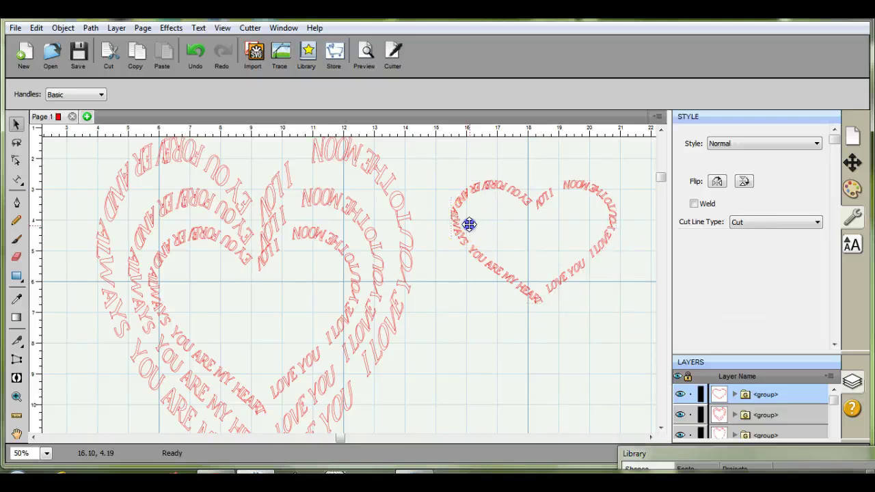
click(469, 224)
click(63, 28)
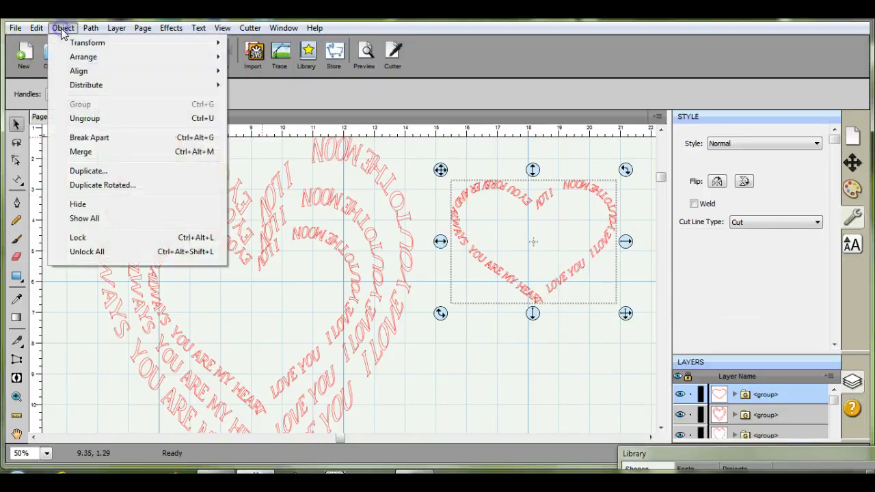
click(88, 171)
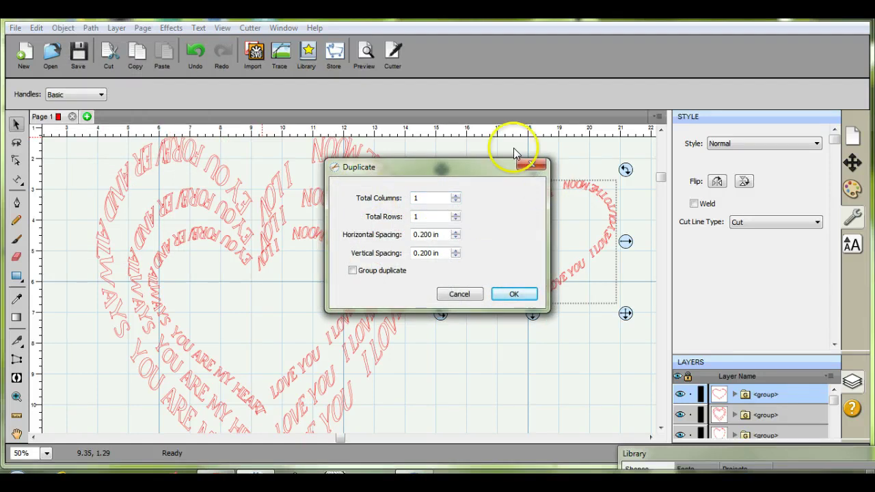
click(532, 164)
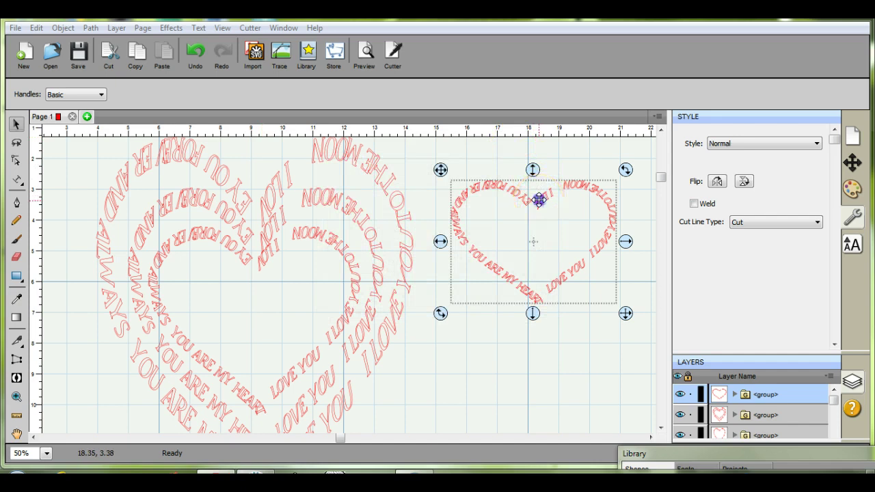
drag(540, 199, 259, 278)
click(489, 277)
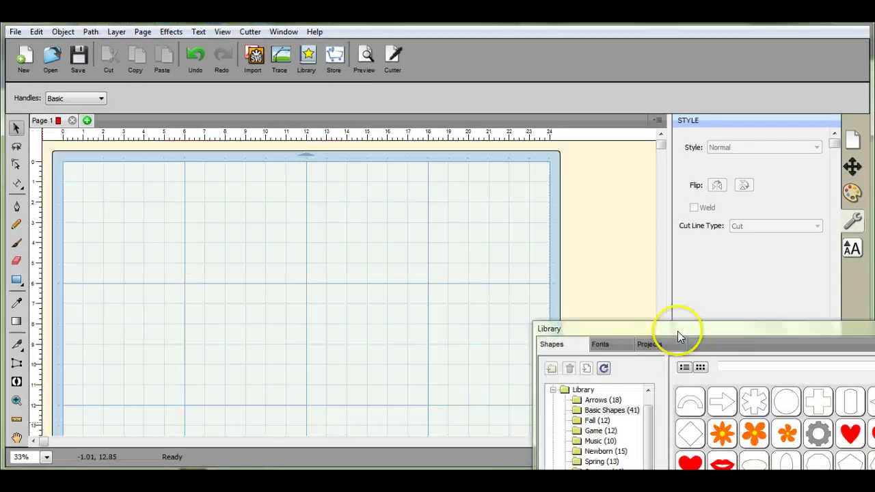
Place a Heart shape from the Library on the mat, enlarge it across the mat, and shift it left.
drag(677, 331, 676, 308)
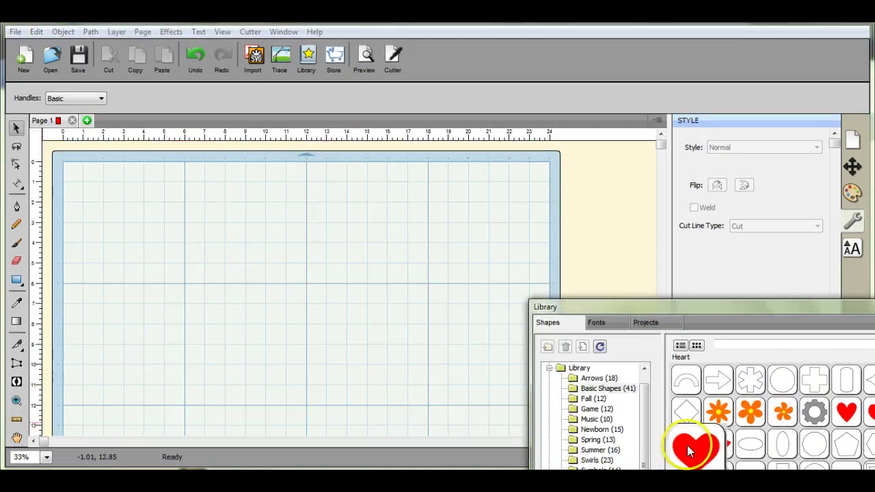
drag(689, 450, 213, 233)
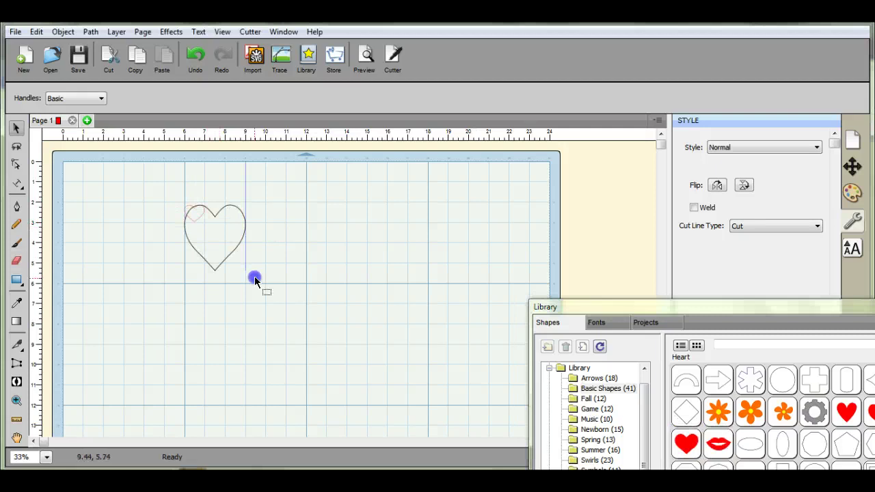
drag(255, 280, 493, 426)
drag(342, 289, 285, 288)
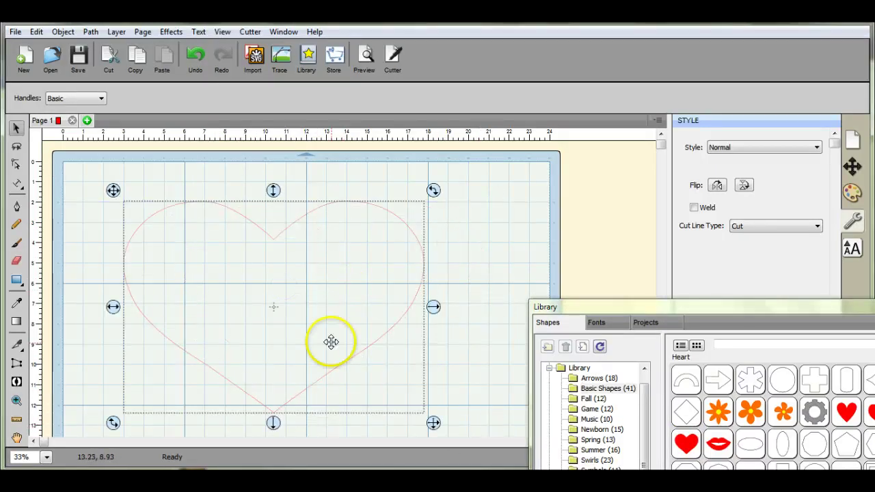
click(17, 183)
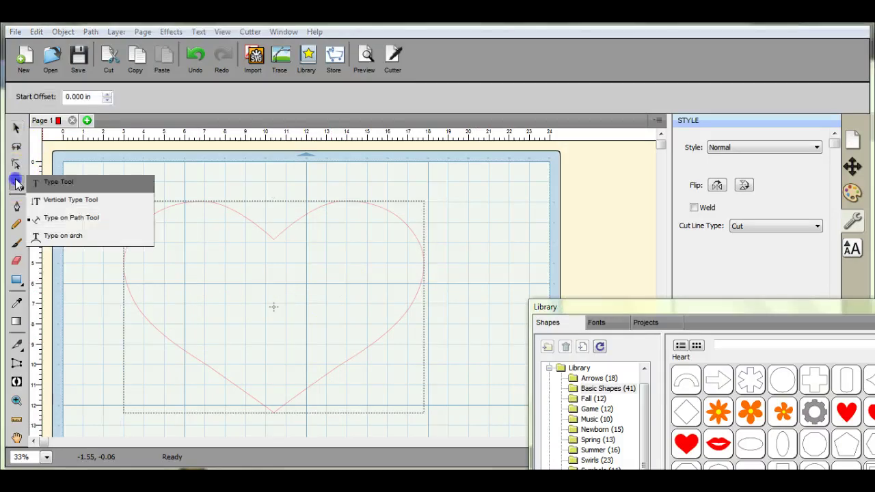
Type the 'I LOVE YOU TODAY, I LOVE YOU TOMORROW…' phrase along the heart from its bottom point.
click(73, 224)
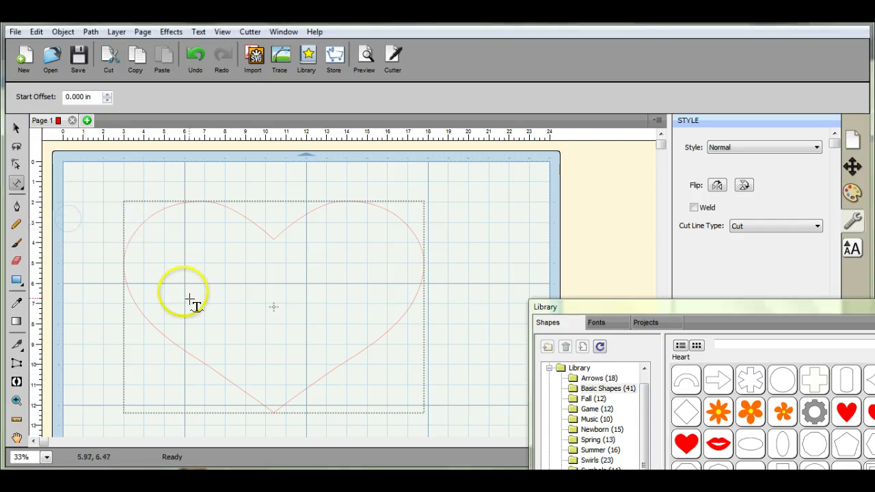
click(280, 221)
mouse_move(273, 342)
mouse_down()
mouse_move(277, 395)
mouse_move(271, 345)
mouse_up()
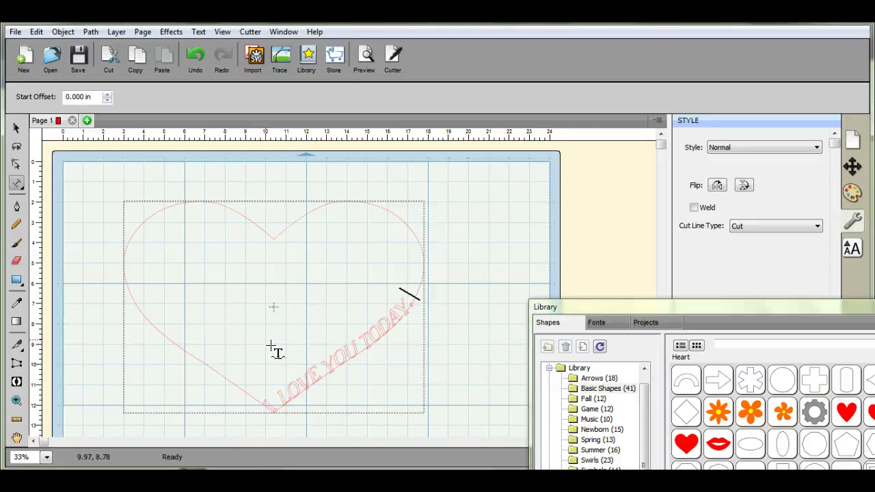
text(LOVE YO)
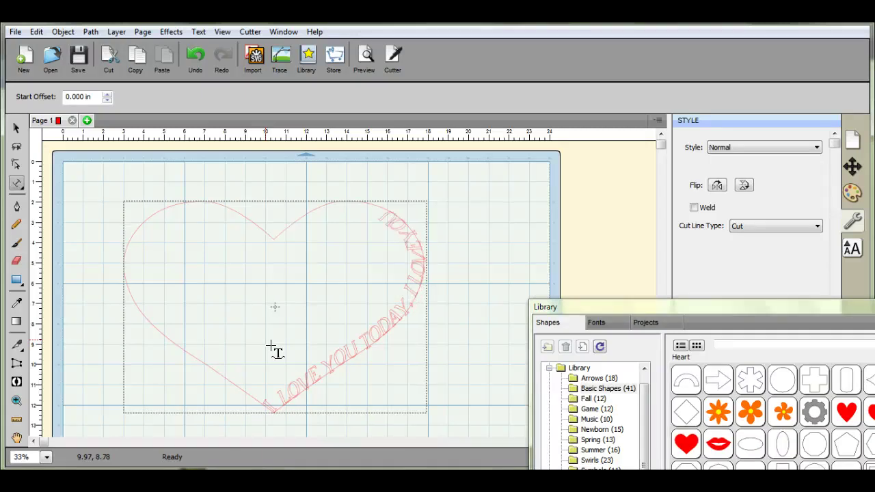
text(MORROW, &)
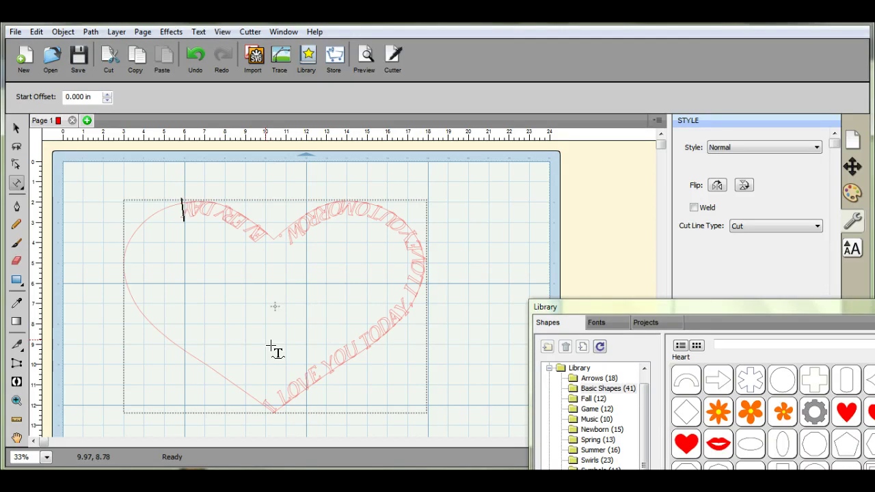
text(EVER)
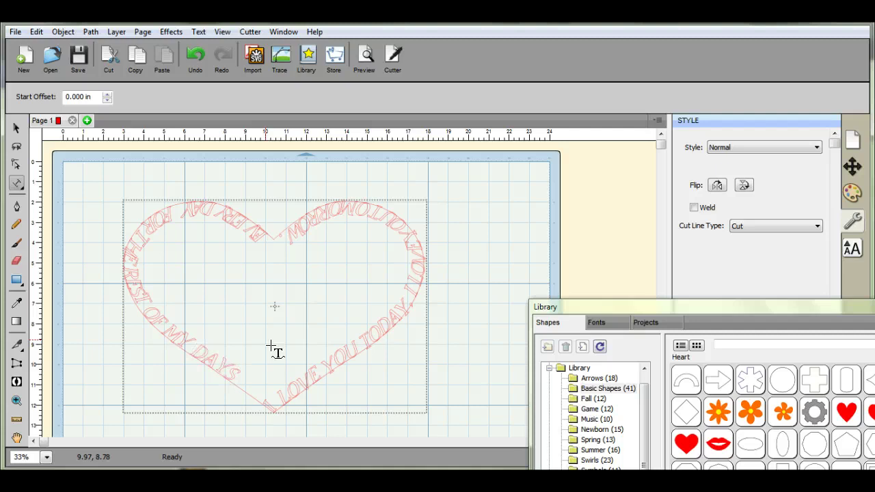
Adjust the heart's text so it wraps fully, ending 'EVERY DAY FOR THE REST OF MY DAYS'.
click(333, 301)
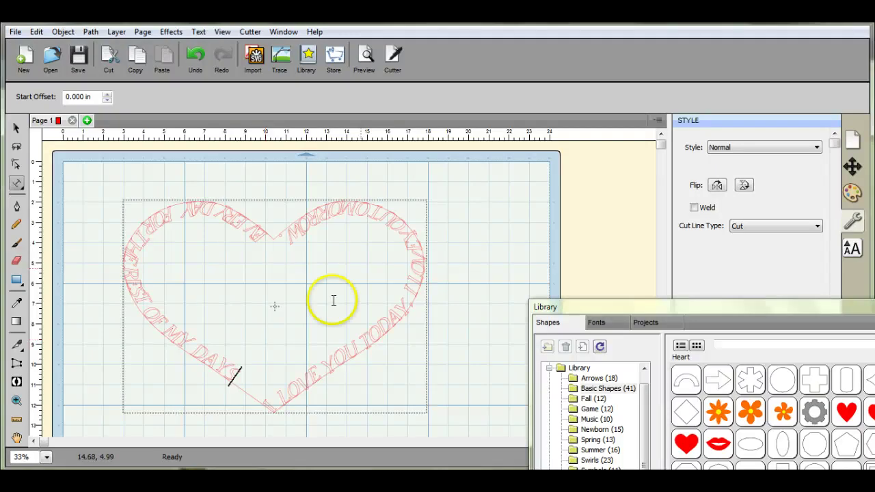
click(381, 213)
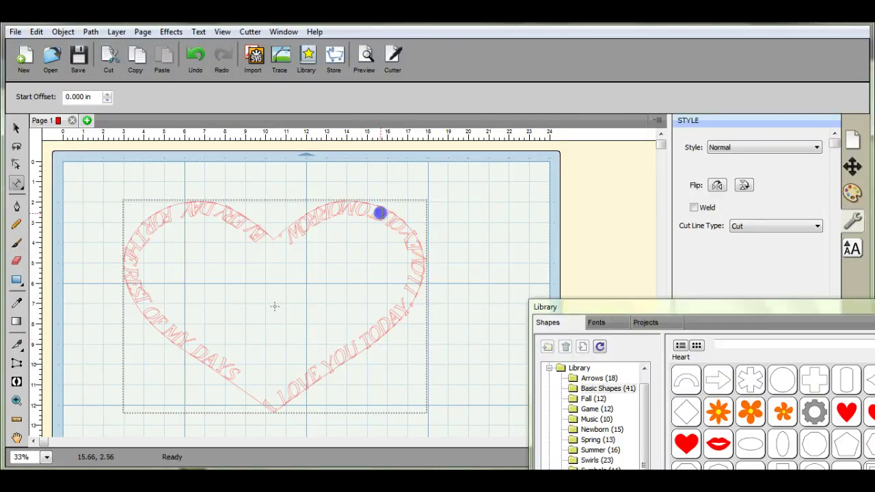
click(382, 213)
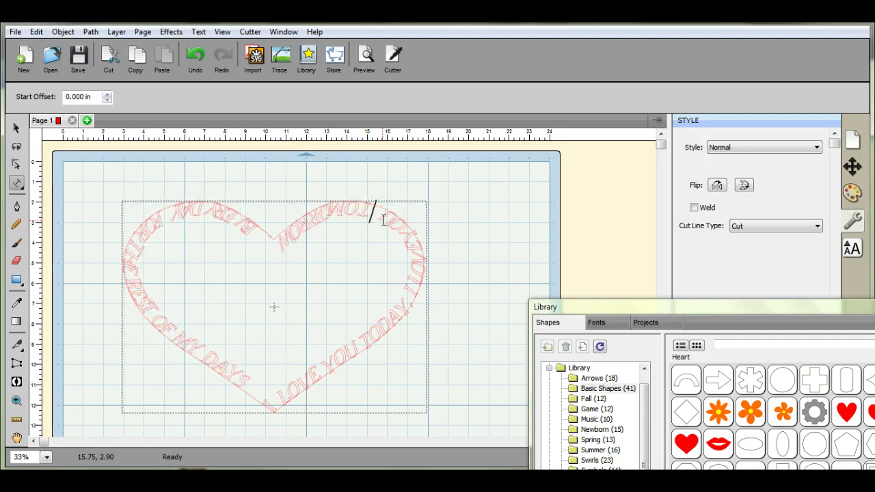
click(419, 249)
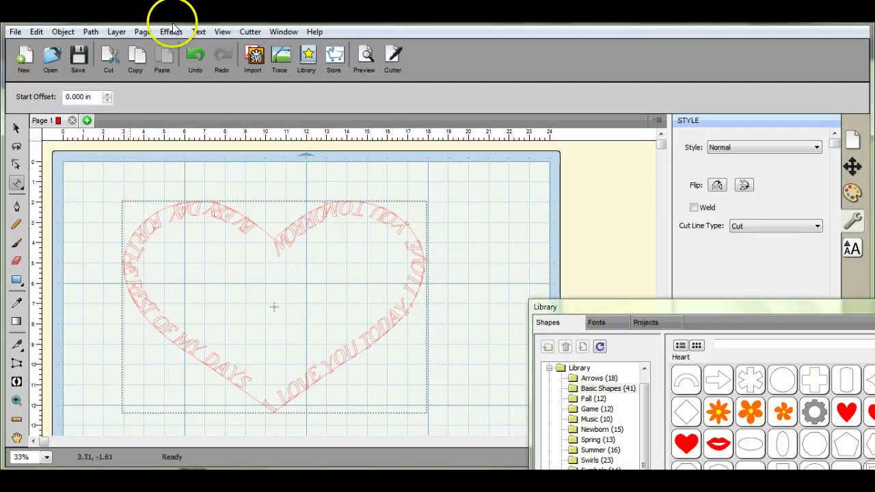
Dismiss the text-on-path error, select the heart of words and apply Object > Break Apart.
click(103, 179)
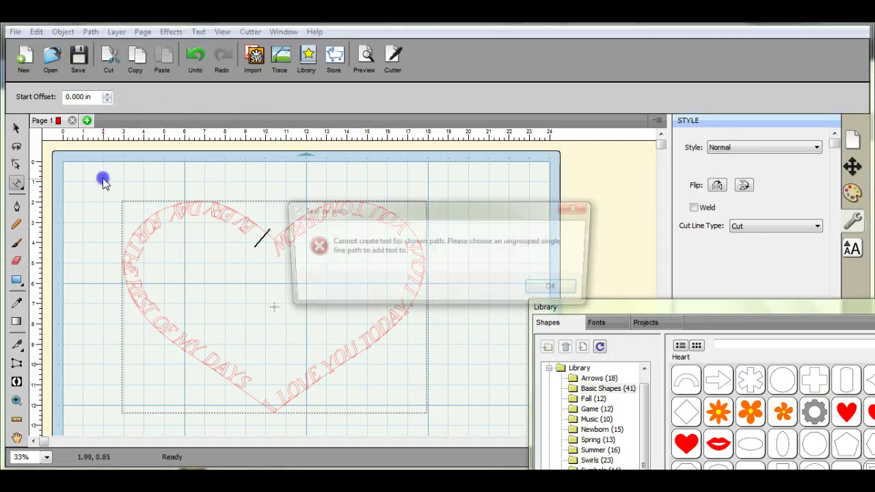
click(557, 290)
click(260, 236)
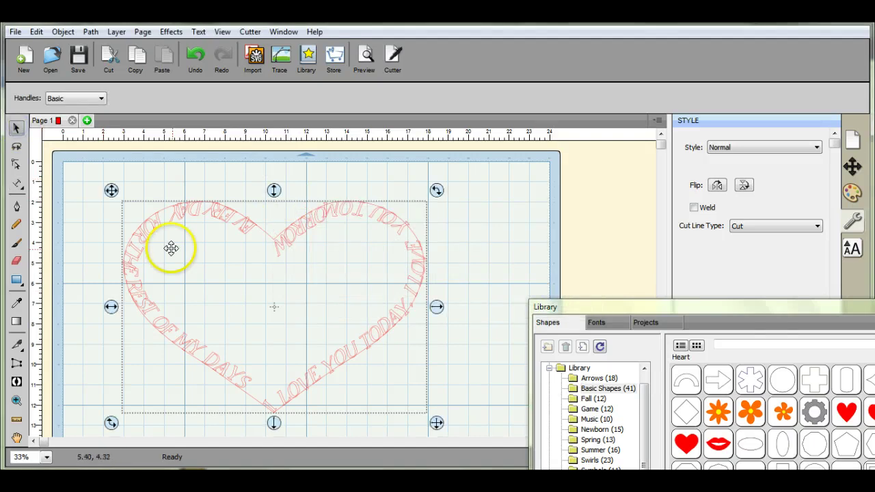
click(63, 33)
click(106, 142)
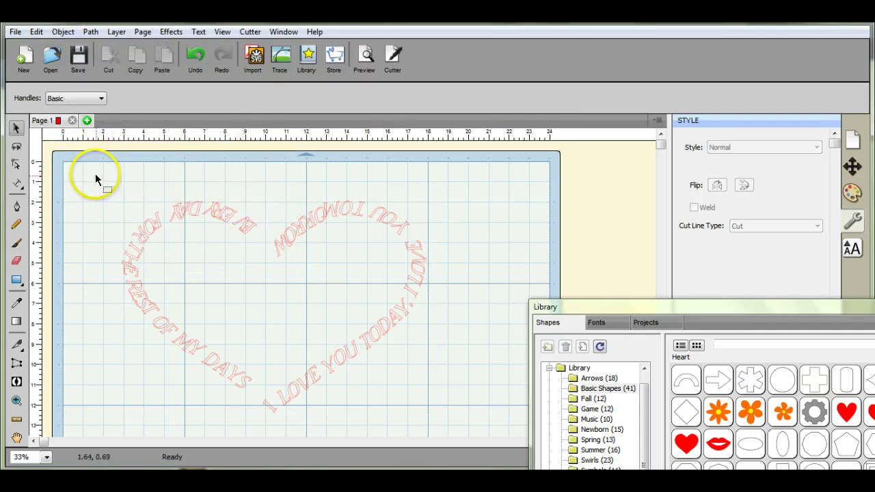
Resize the word heart's width and height down to a small heart at the mat's upper left.
drag(95, 174, 472, 447)
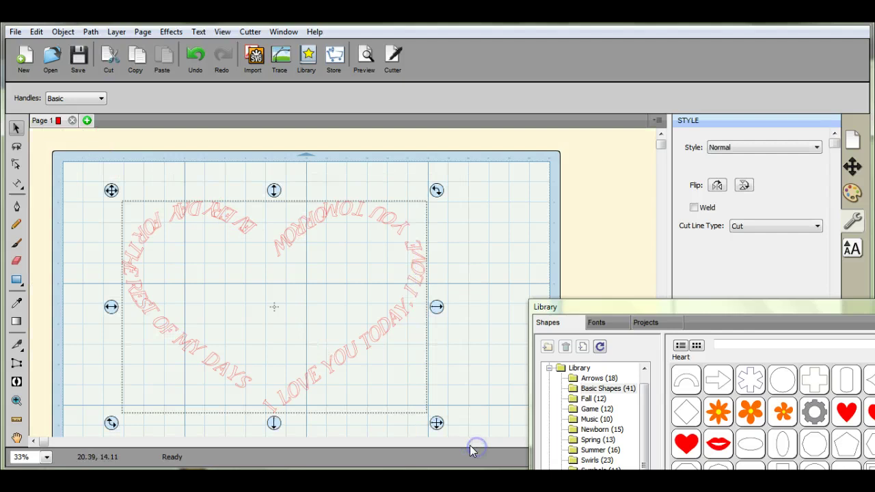
drag(436, 307, 301, 266)
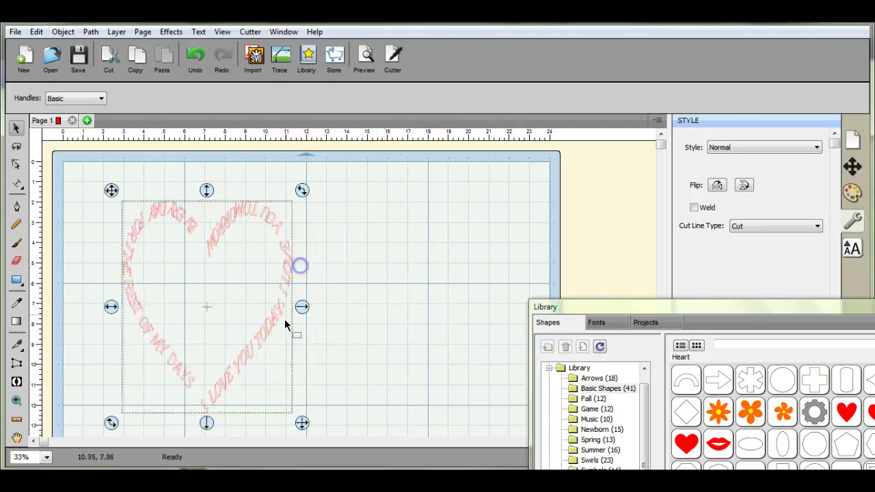
drag(205, 422, 179, 325)
drag(303, 255, 249, 246)
drag(178, 332, 177, 305)
drag(252, 244, 234, 246)
click(175, 307)
click(172, 293)
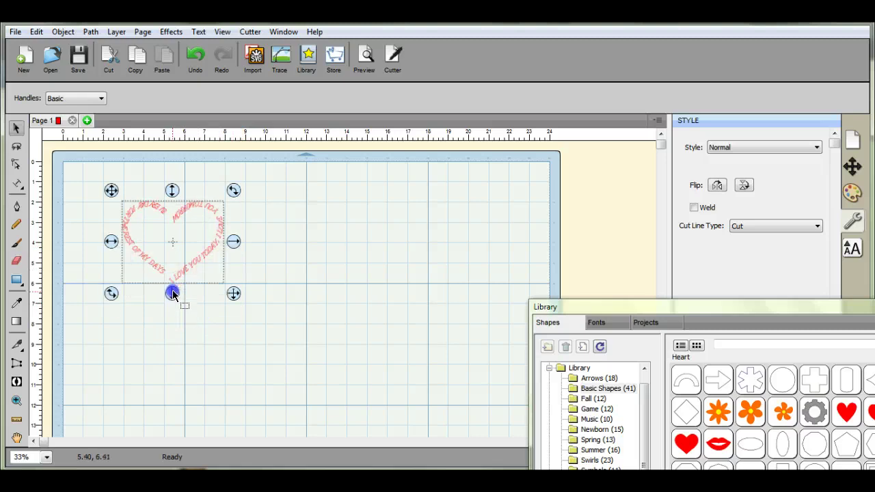
Duplicate the small word heart with Total Columns 4 into a row of four copies.
click(62, 32)
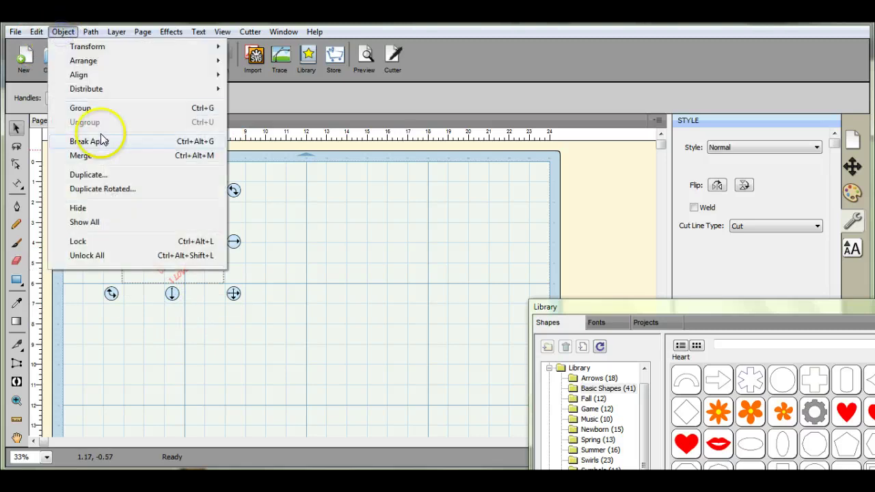
click(107, 174)
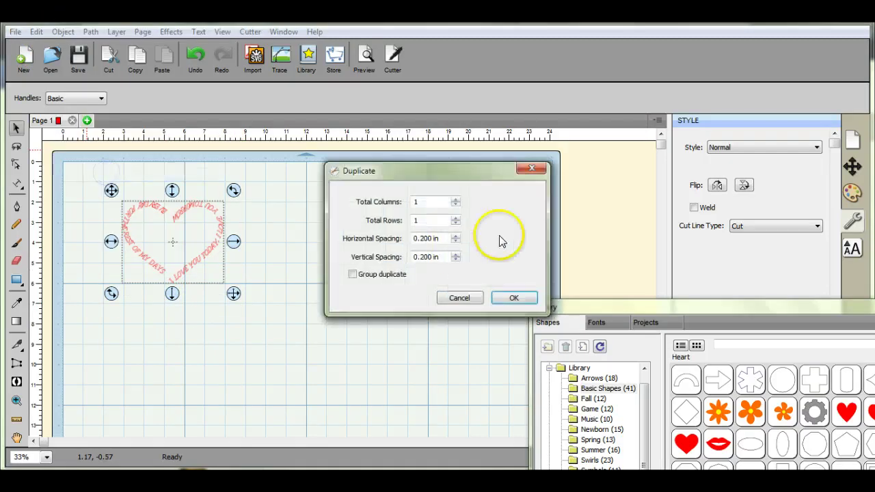
double_click(416, 201)
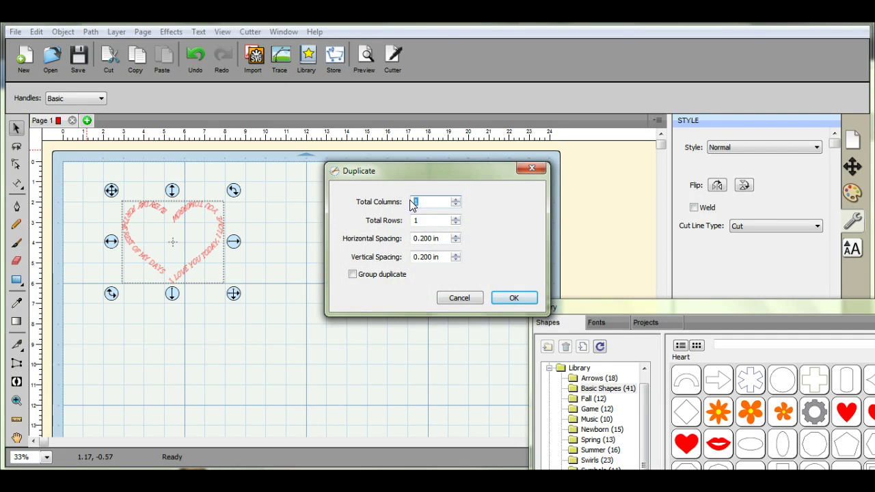
click(511, 296)
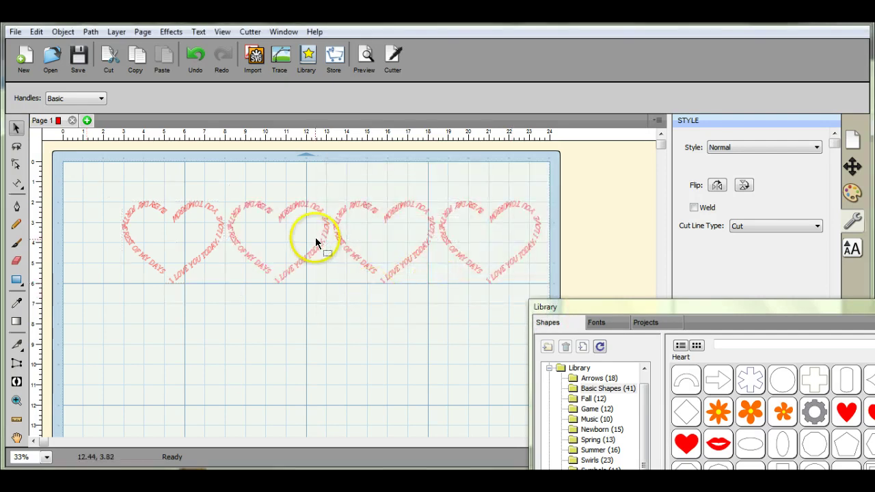
drag(225, 191, 333, 309)
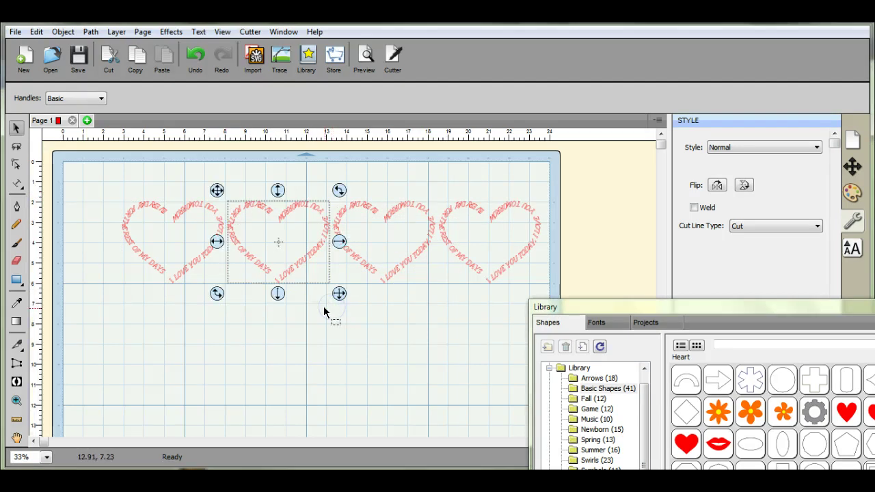
Group the pieces of the second and third word hearts with Object > Group.
click(64, 32)
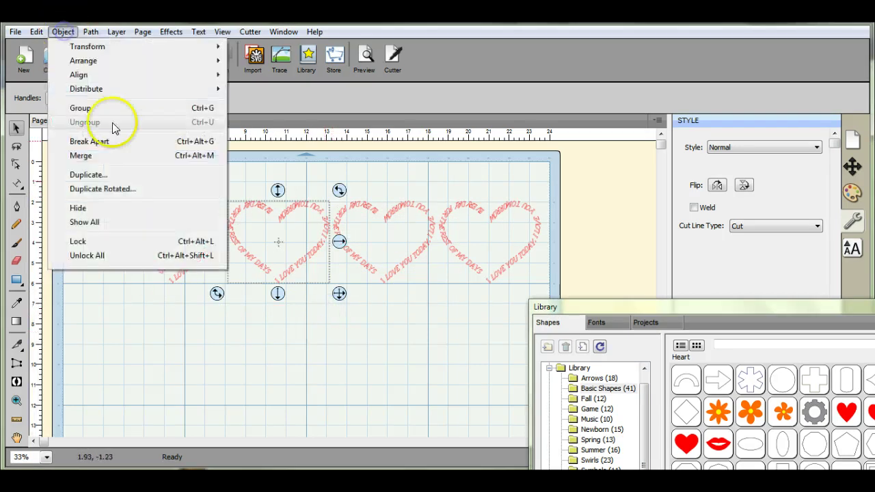
click(103, 107)
click(348, 171)
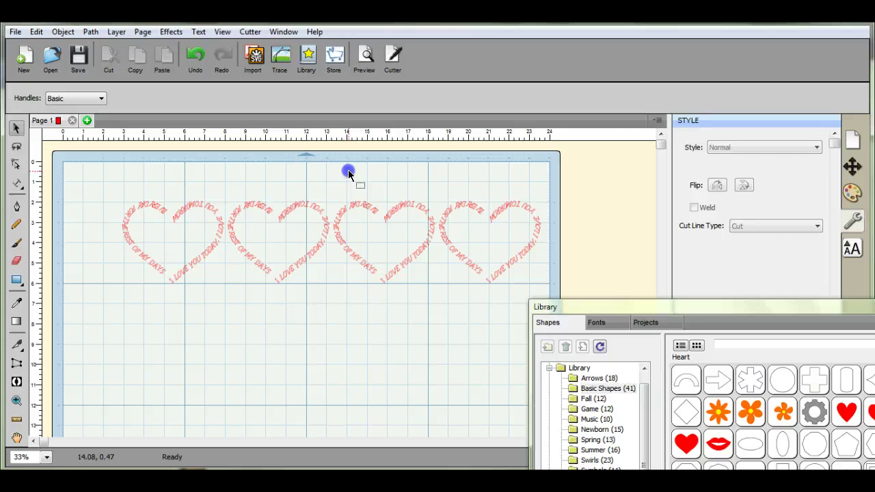
drag(329, 190, 437, 322)
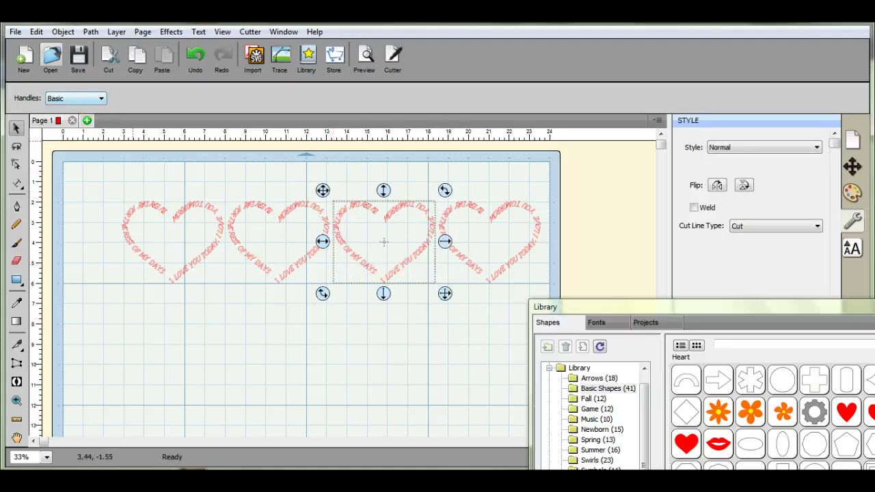
click(63, 32)
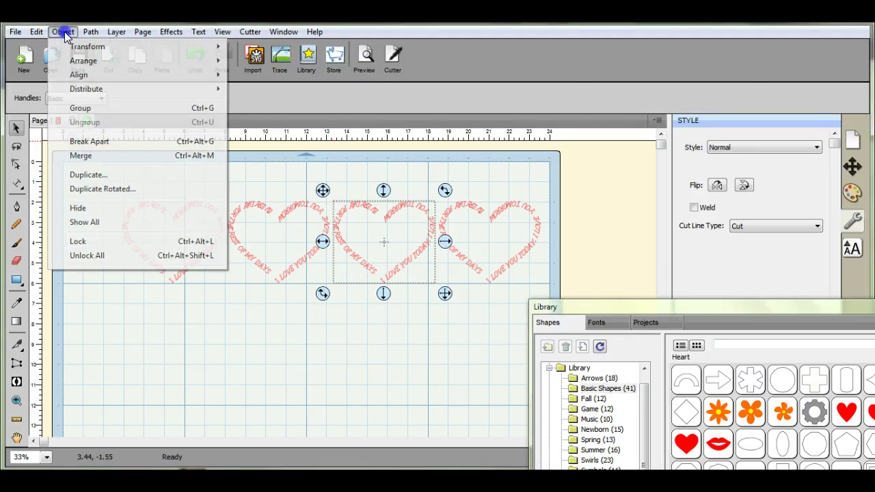
click(104, 106)
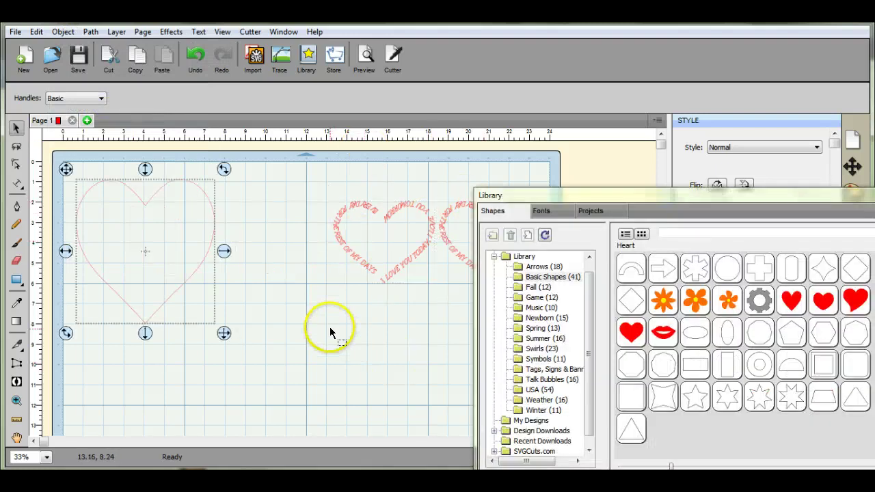
Delete the extra middle word heart from the mat.
drag(390, 211, 340, 210)
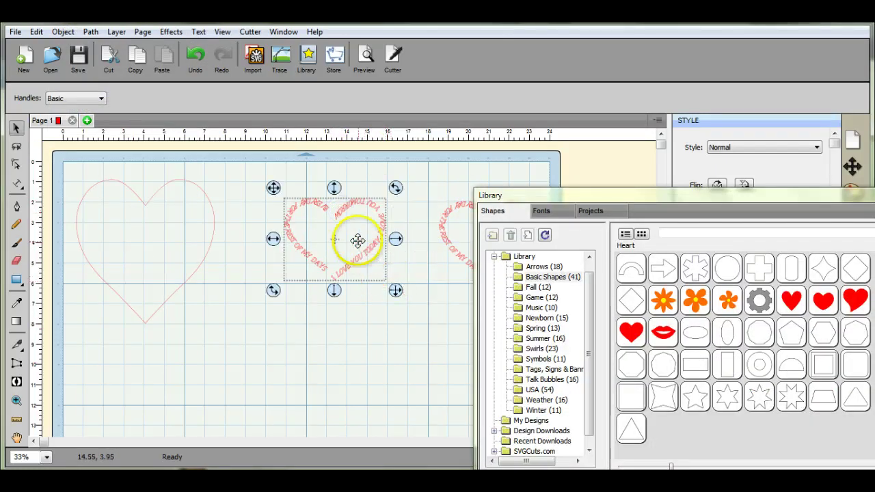
right_click(358, 241)
click(394, 345)
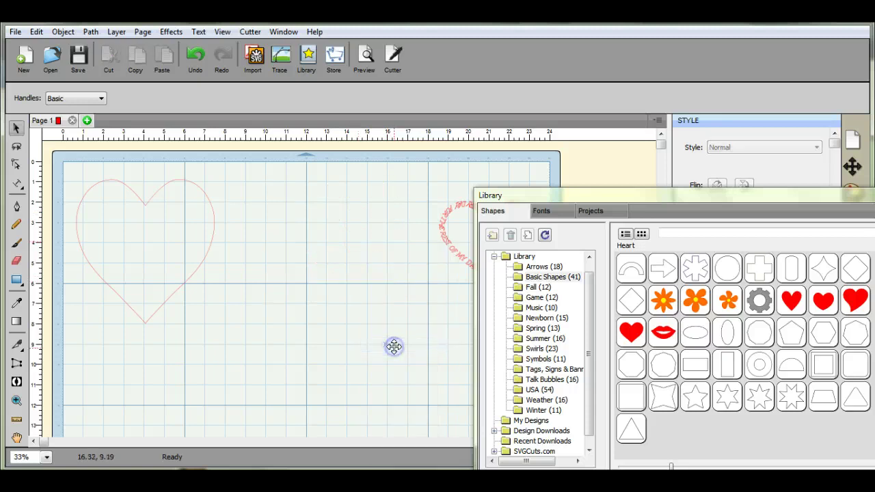
Move the plain heart outline toward the centre and undo the stray word-heart move.
drag(194, 250, 299, 278)
drag(452, 219, 213, 270)
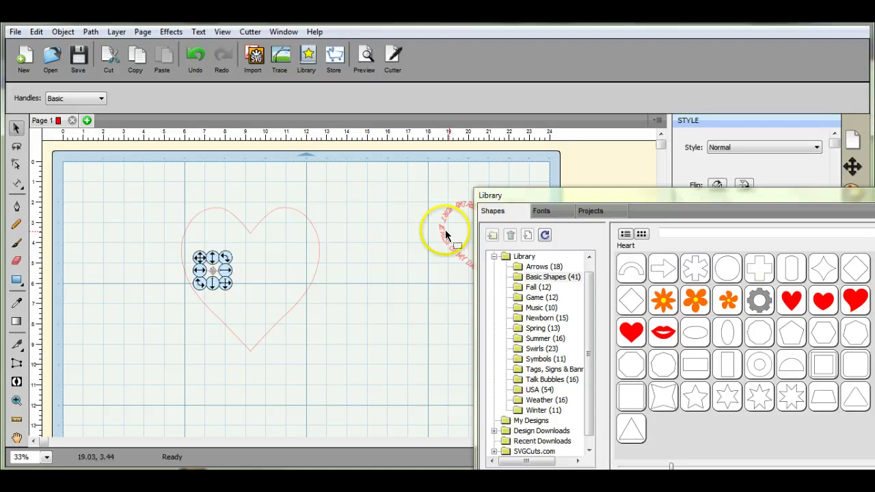
key(ctrl+z)
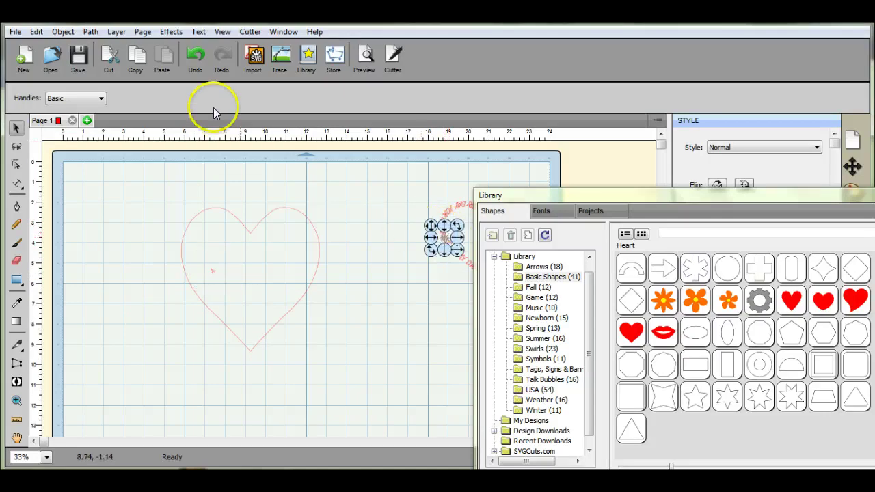
click(202, 63)
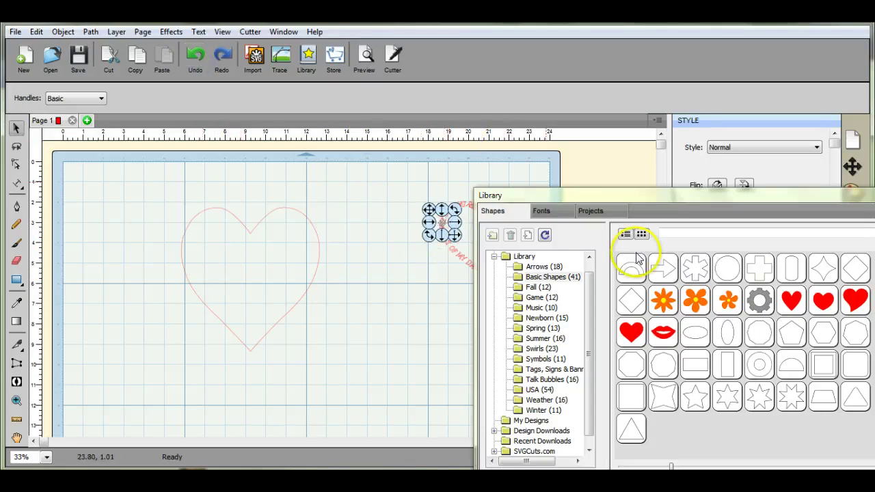
drag(625, 196, 627, 330)
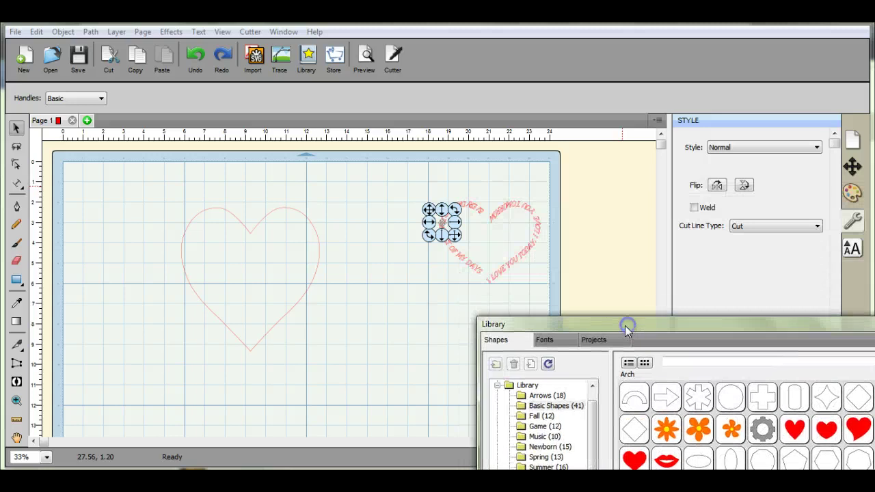
drag(234, 264, 471, 229)
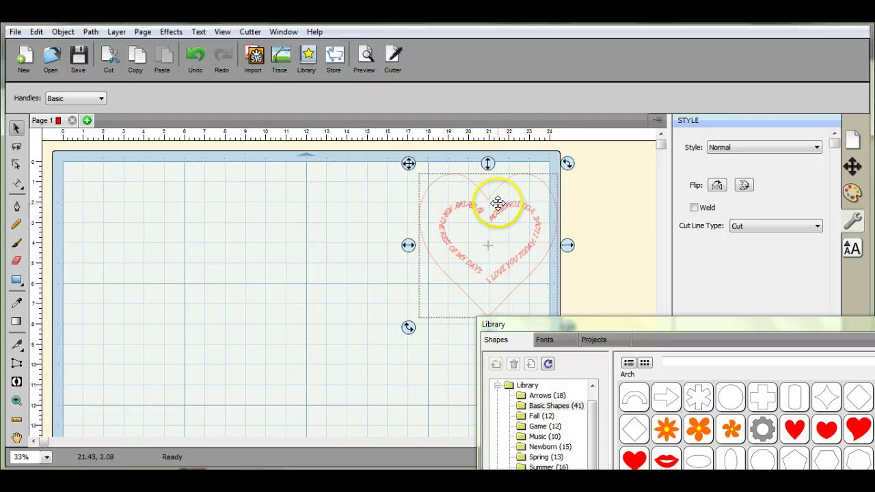
drag(492, 197, 250, 209)
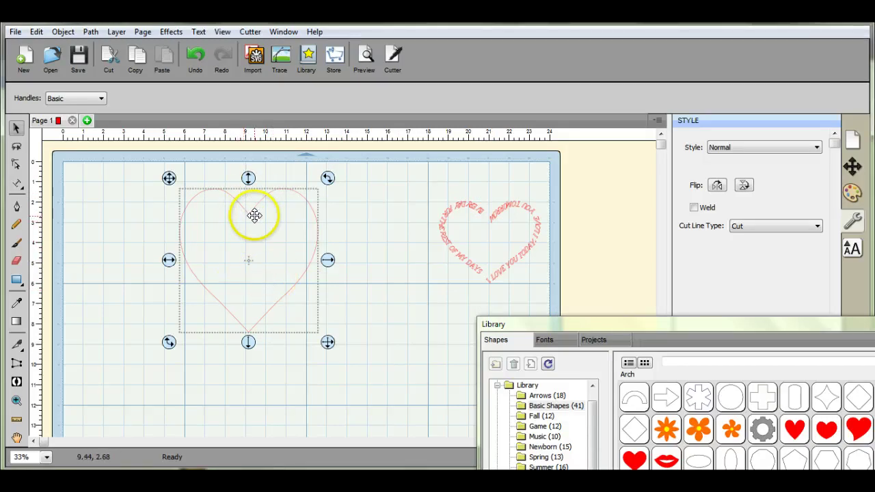
drag(230, 246, 473, 237)
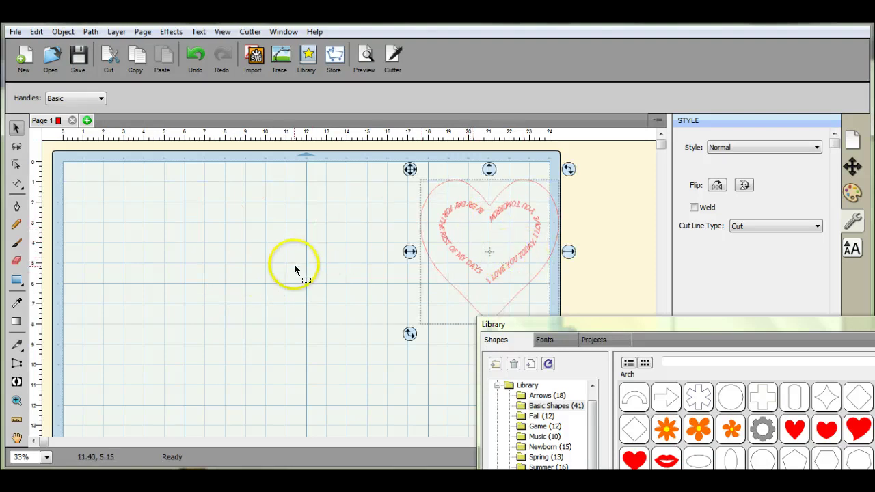
drag(488, 201, 234, 243)
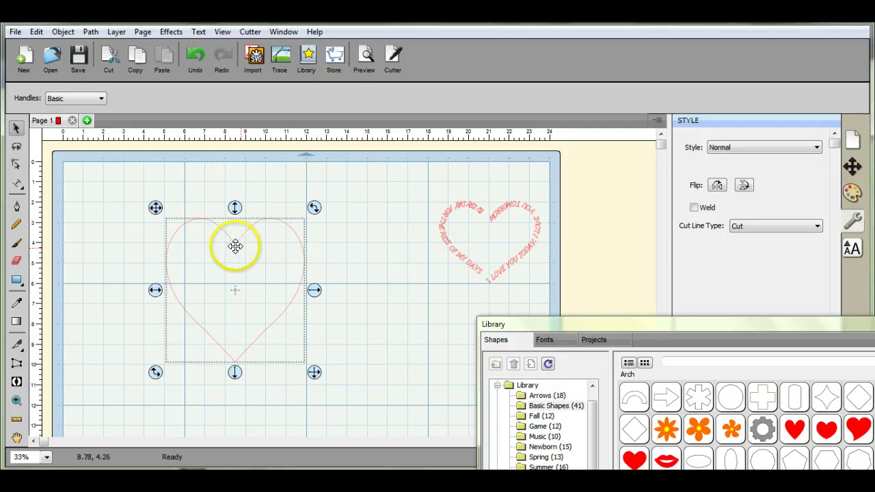
click(236, 238)
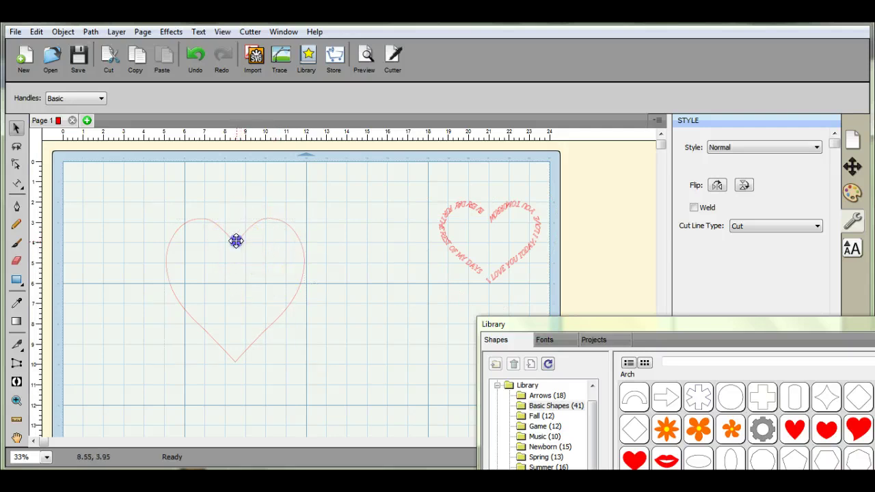
click(236, 241)
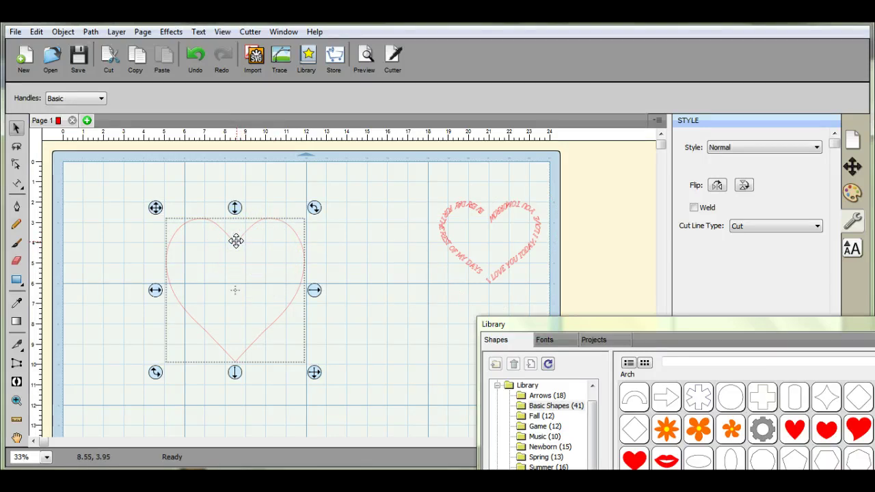
click(374, 297)
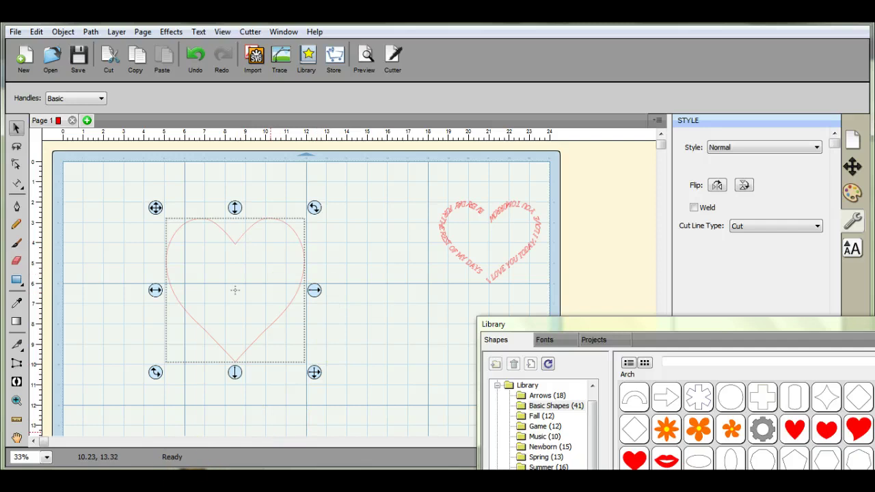